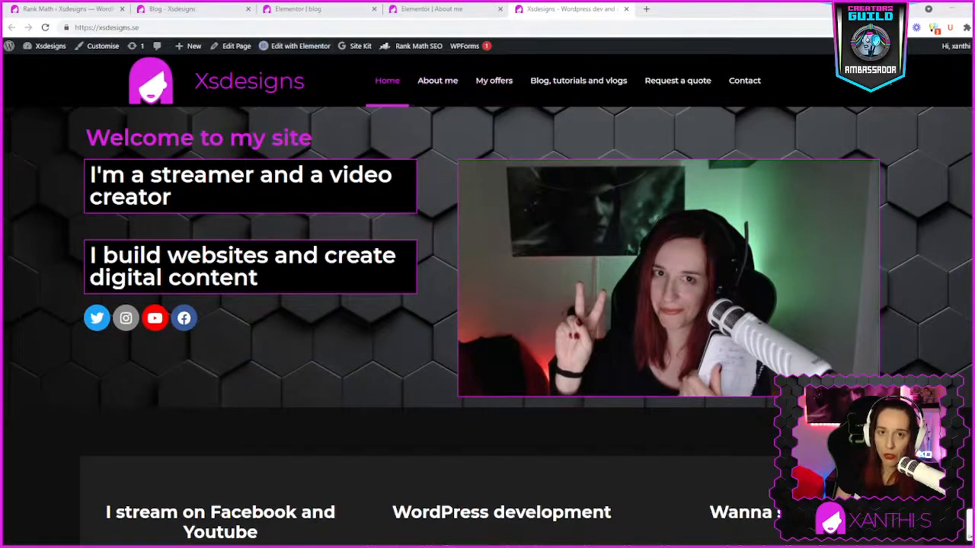
# - Look over the About me page in the Elementor editor
pyautogui.click(435, 11)
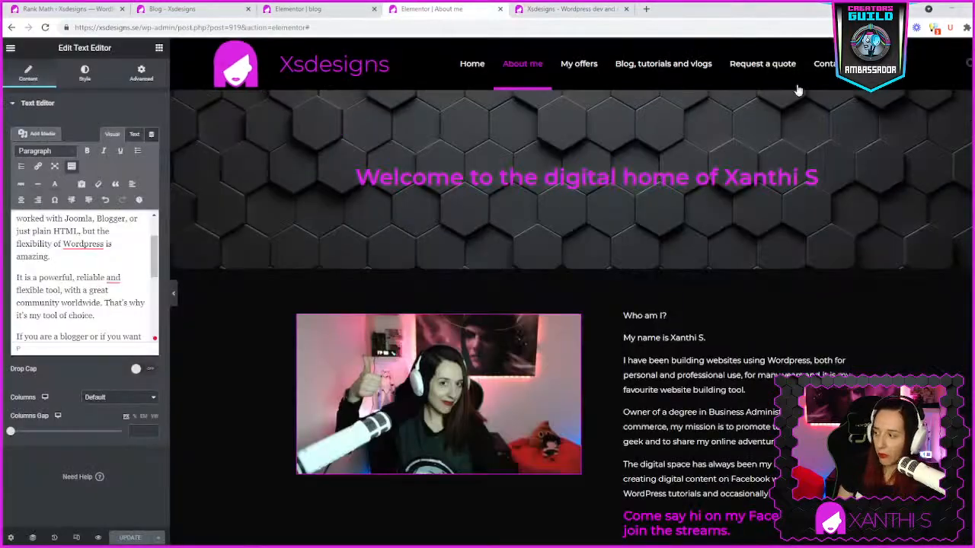
pyautogui.scroll(-3, 687, 154)
pyautogui.scroll(3, 687, 154)
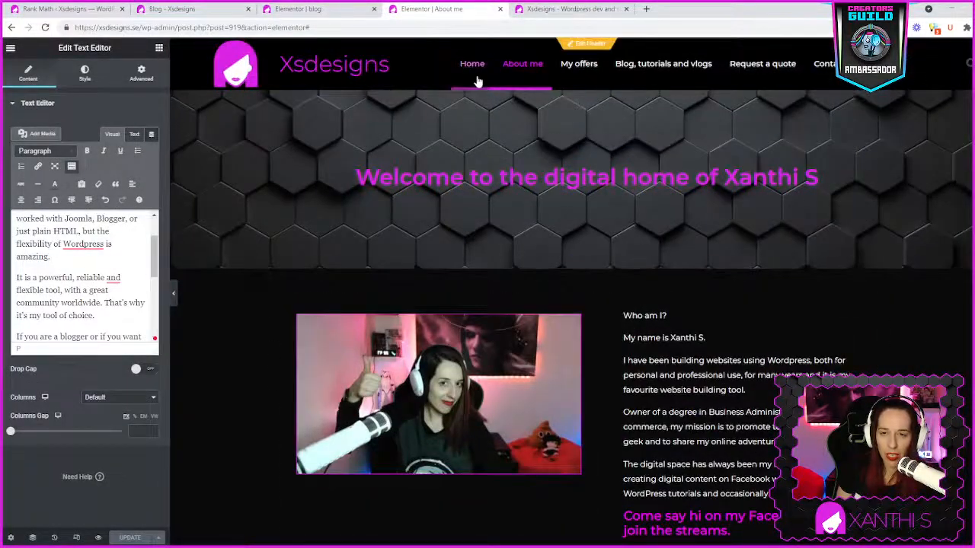
pyautogui.click(581, 70)
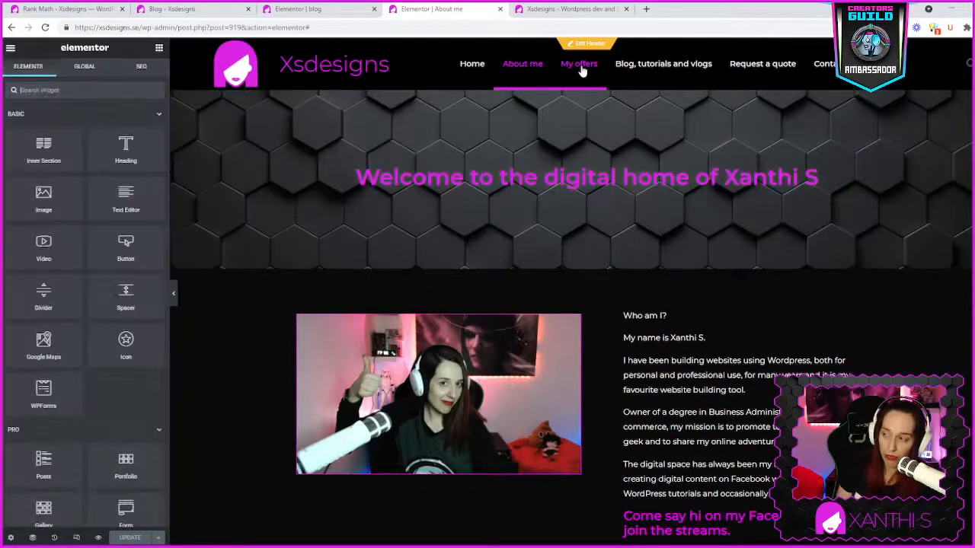
pyautogui.scroll(-3, 537, 153)
pyautogui.scroll(3, 537, 153)
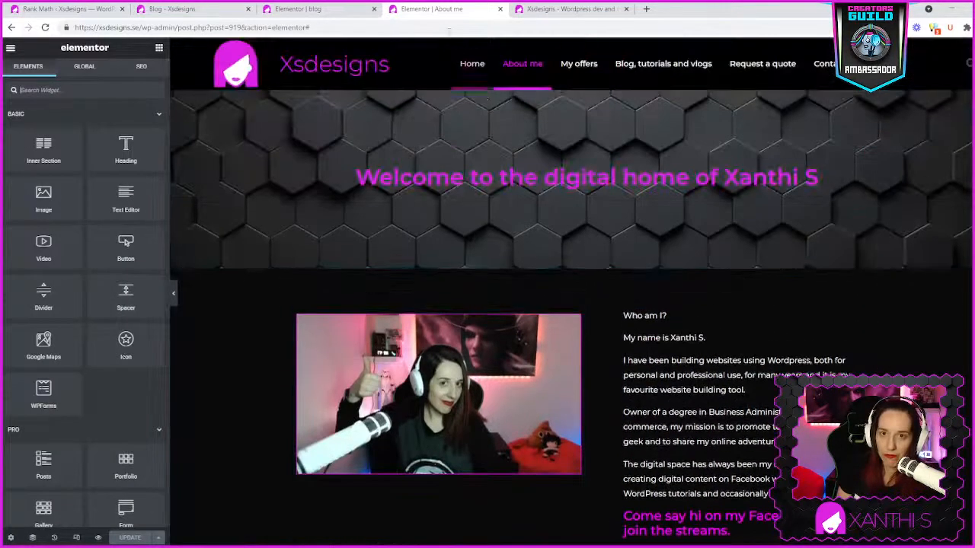
# - Open the My offers page in a new tab and review its starter website package, WordPress course and useful resources sections
pyautogui.middleClick(570, 63)
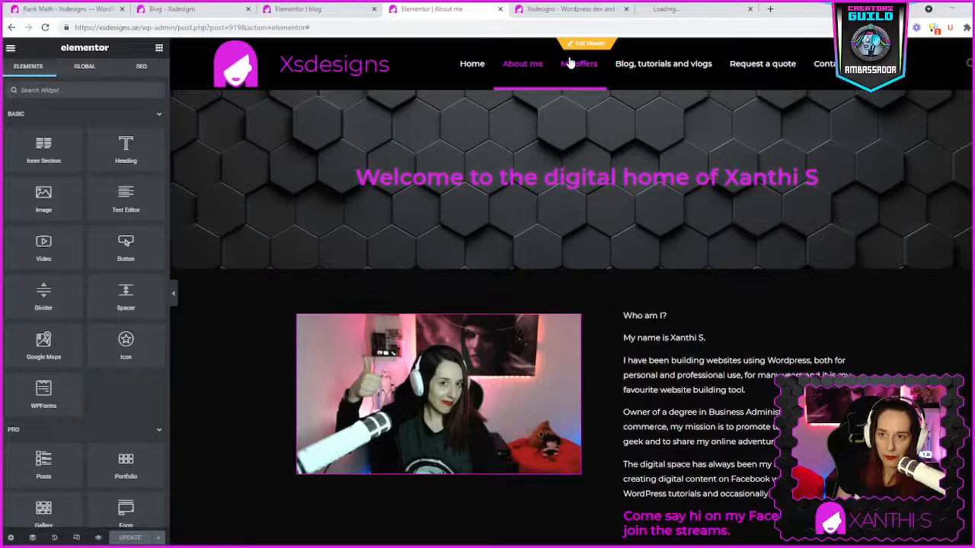
pyautogui.click(670, 10)
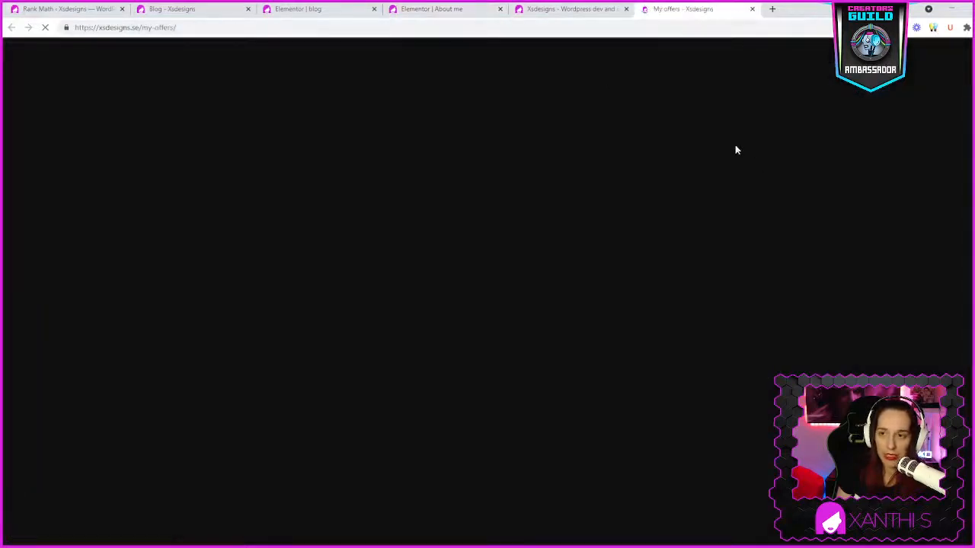
pyautogui.scroll(-2, 279, 326)
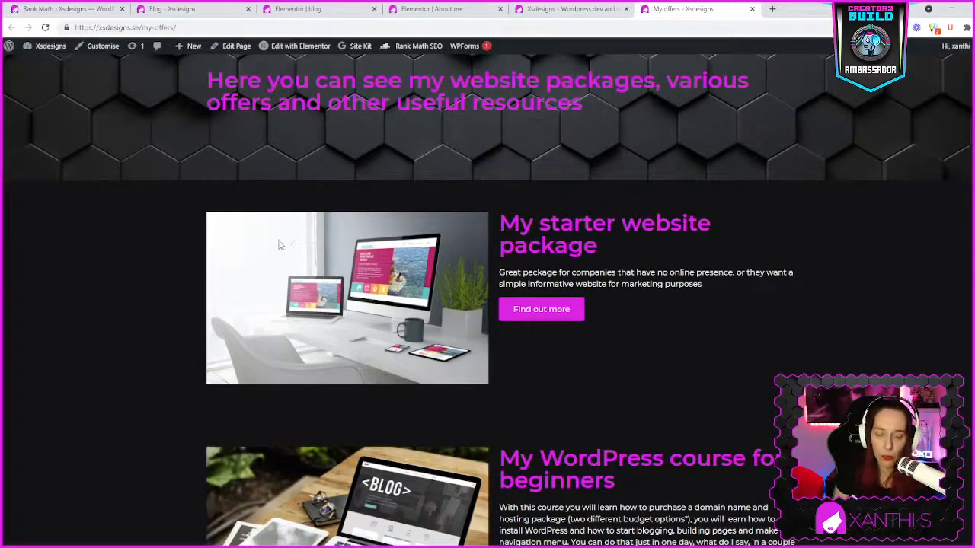
pyautogui.scroll(-2, 794, 326)
pyautogui.scroll(-1, 282, 398)
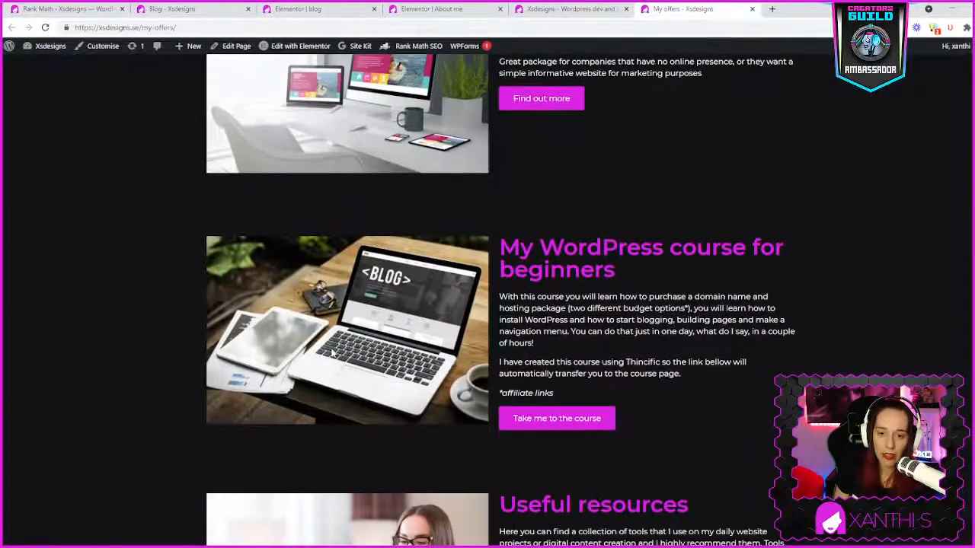
pyautogui.scroll(-3, 333, 355)
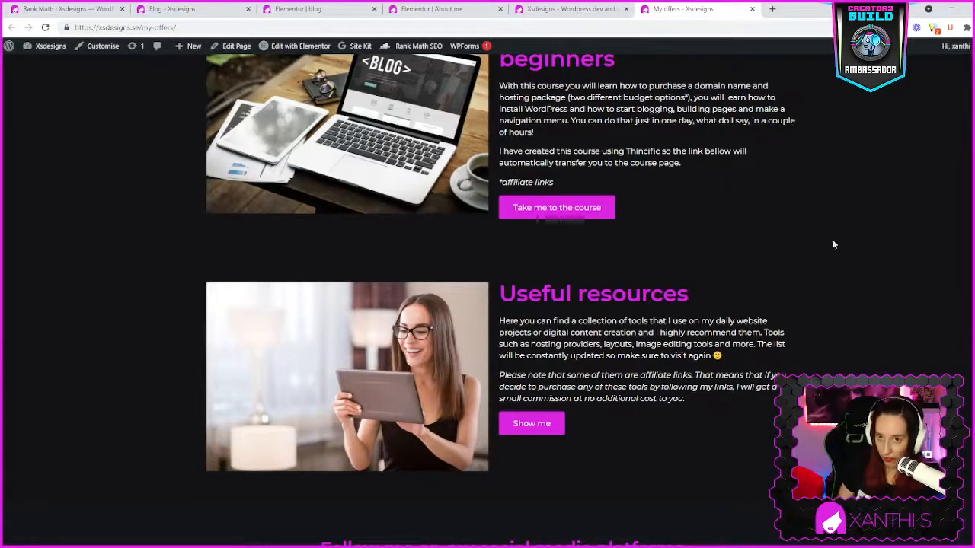
# - Return to the site's homepage, open the Blog, tutorials and vlogs page and look through its posts
pyautogui.click(421, 9)
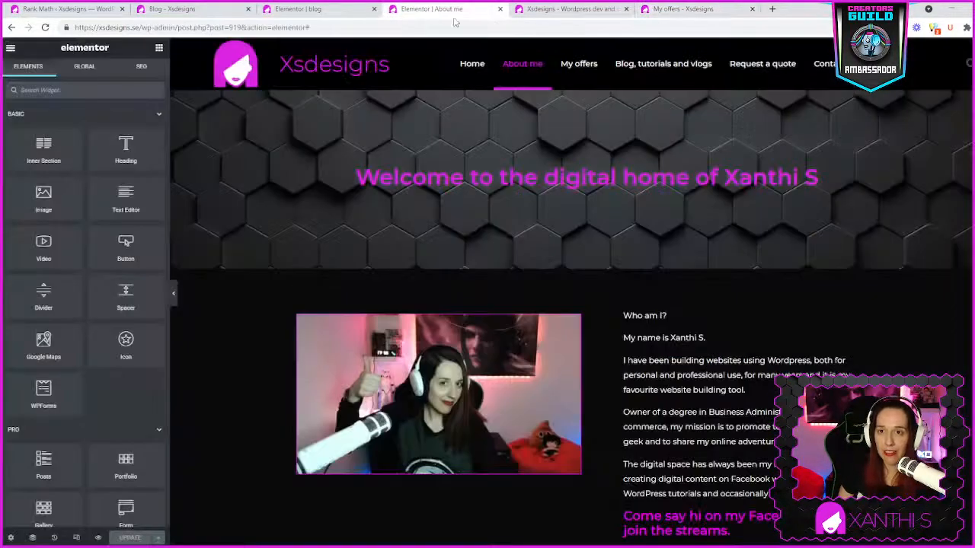
pyautogui.click(575, 9)
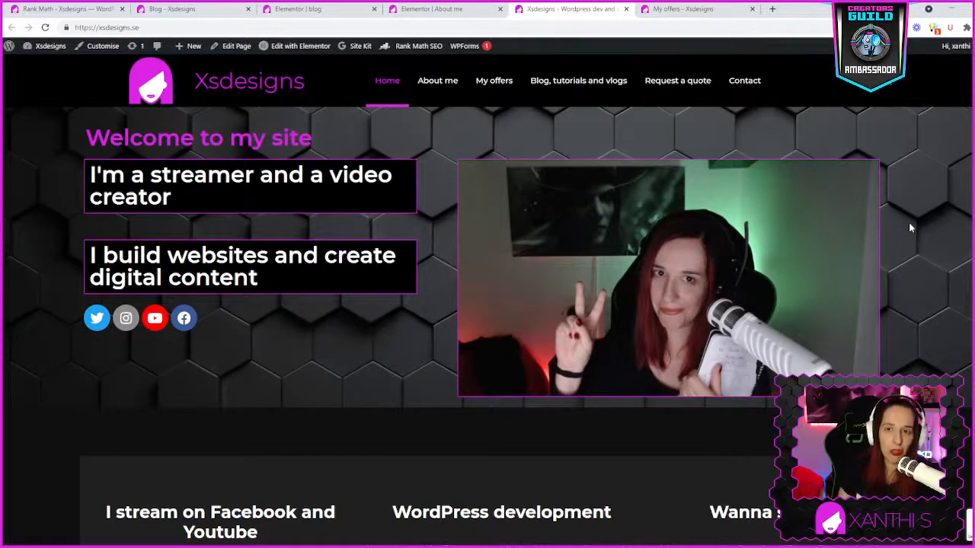
pyautogui.click(593, 81)
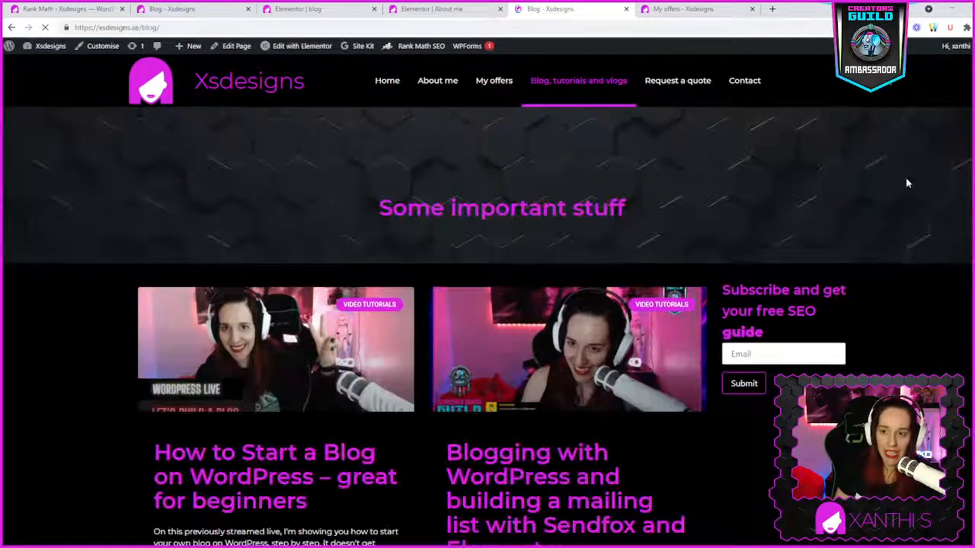
pyautogui.scroll(-4, 724, 369)
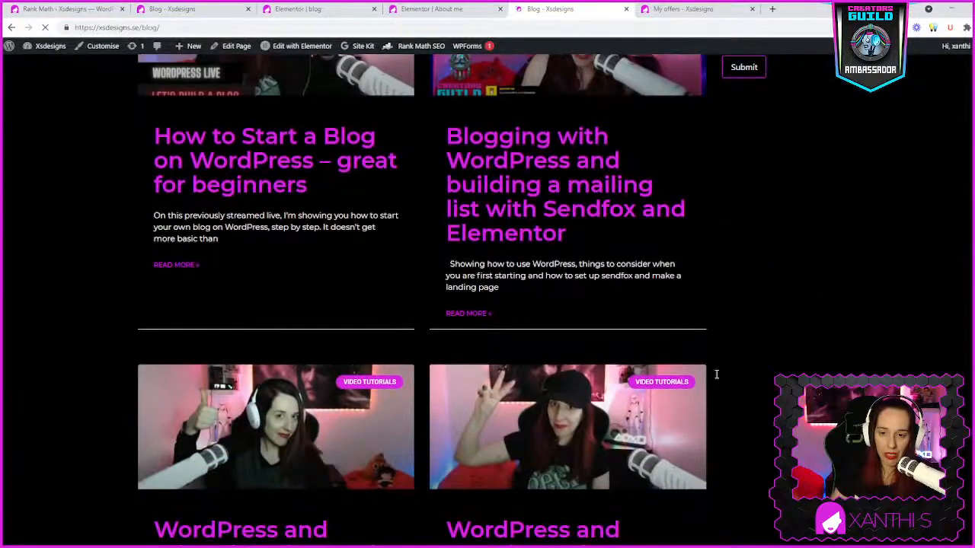
pyautogui.scroll(-10, 716, 370)
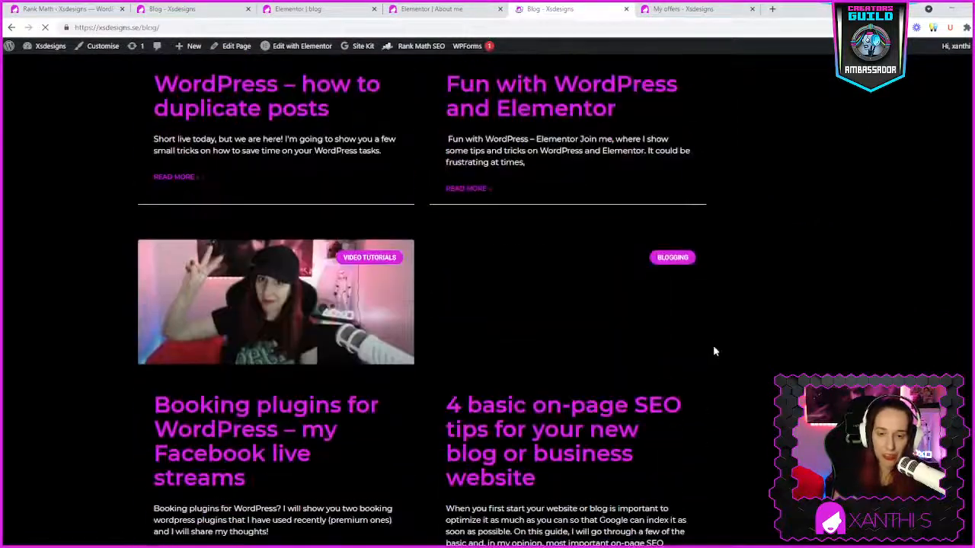
pyautogui.scroll(-3, 713, 351)
pyautogui.scroll(8, 813, 178)
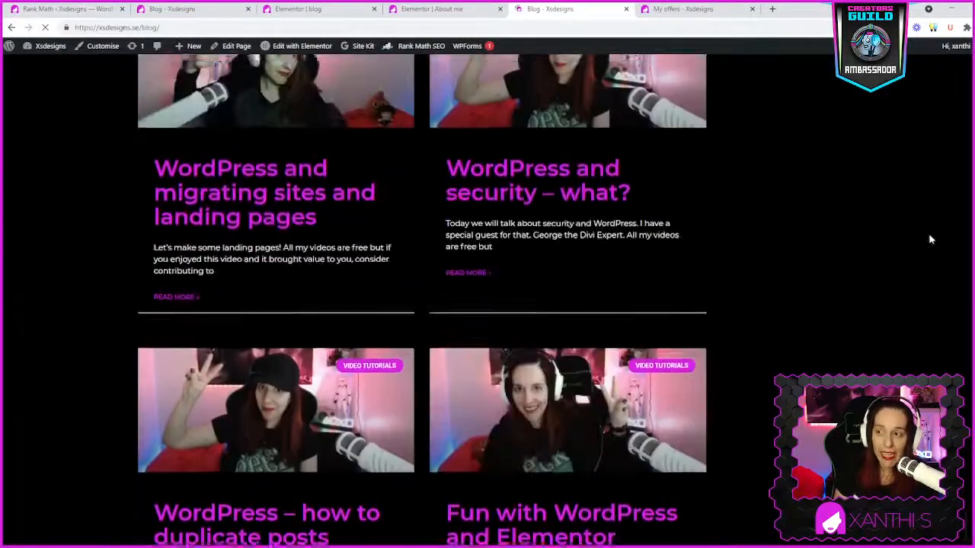
pyautogui.scroll(7, 930, 244)
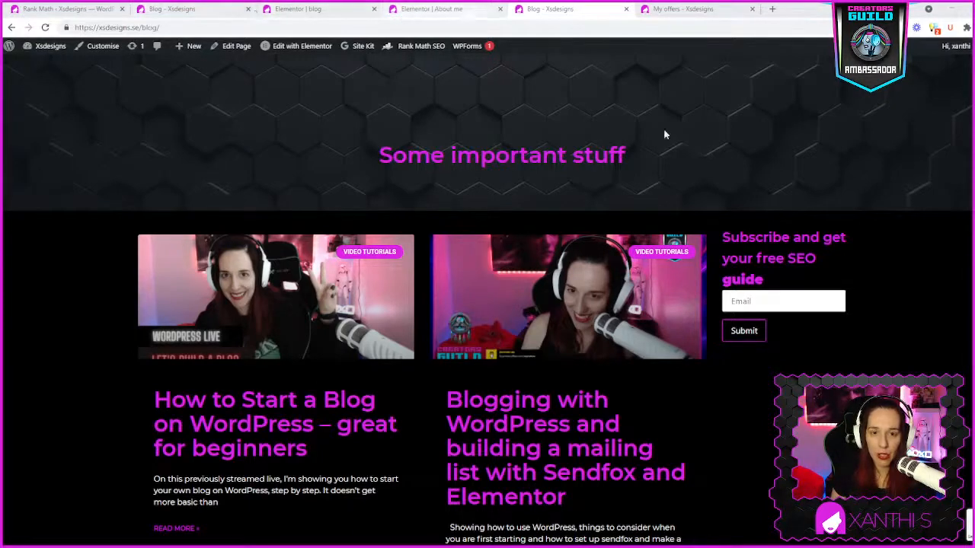
pyautogui.scroll(1, 336, 190)
pyautogui.moveTo(415, 49)
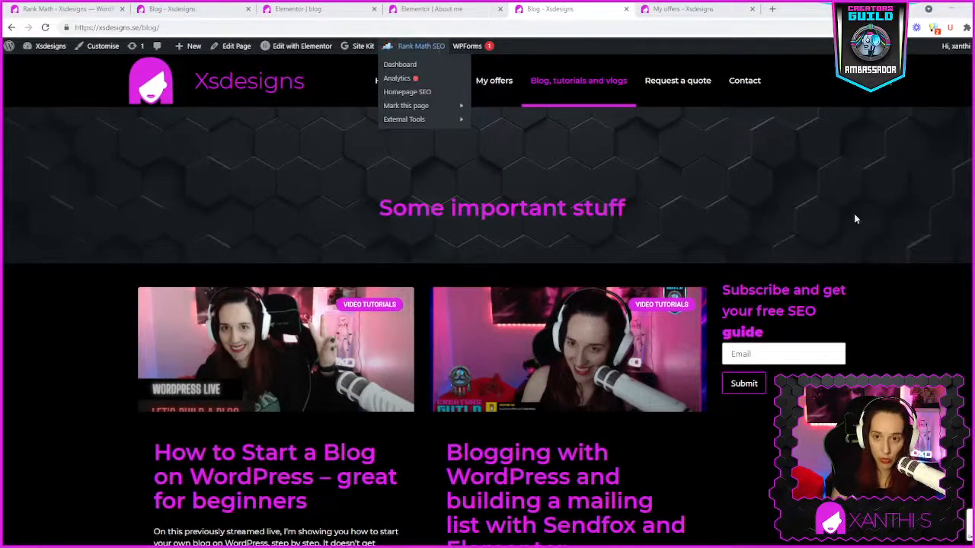
pyautogui.scroll(-2, 579, 398)
pyautogui.scroll(2, 579, 398)
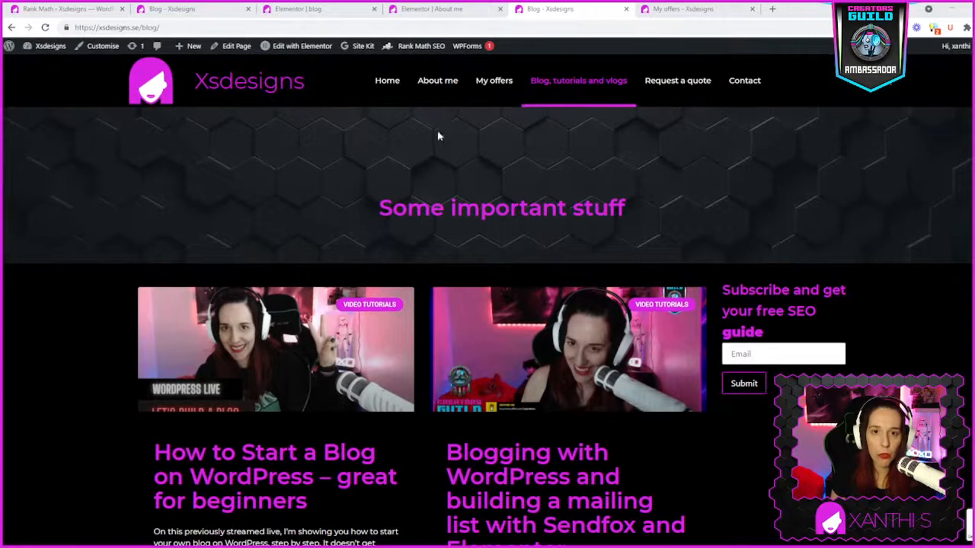
# - Open the live About me page in Elementor and display its SEO settings
pyautogui.click(429, 81)
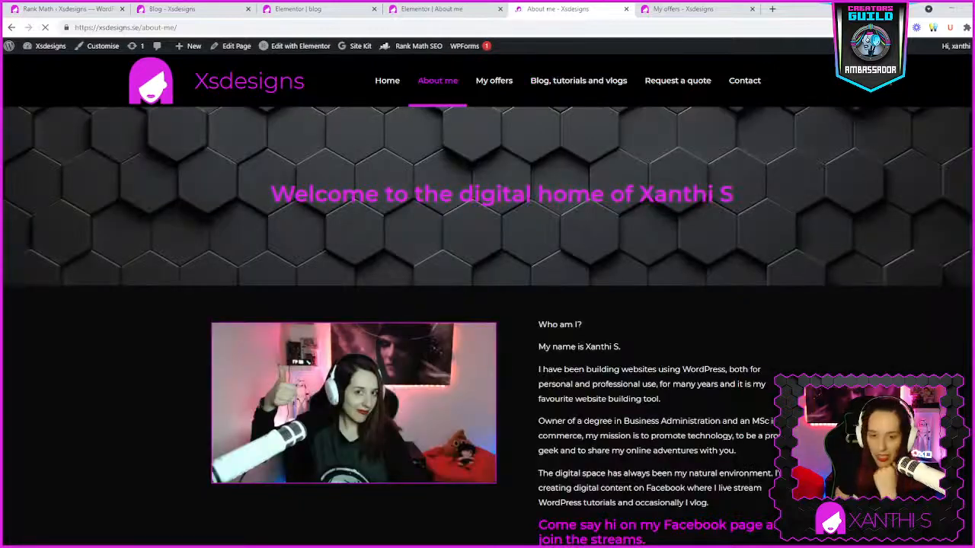
pyautogui.scroll(-2, 441, 362)
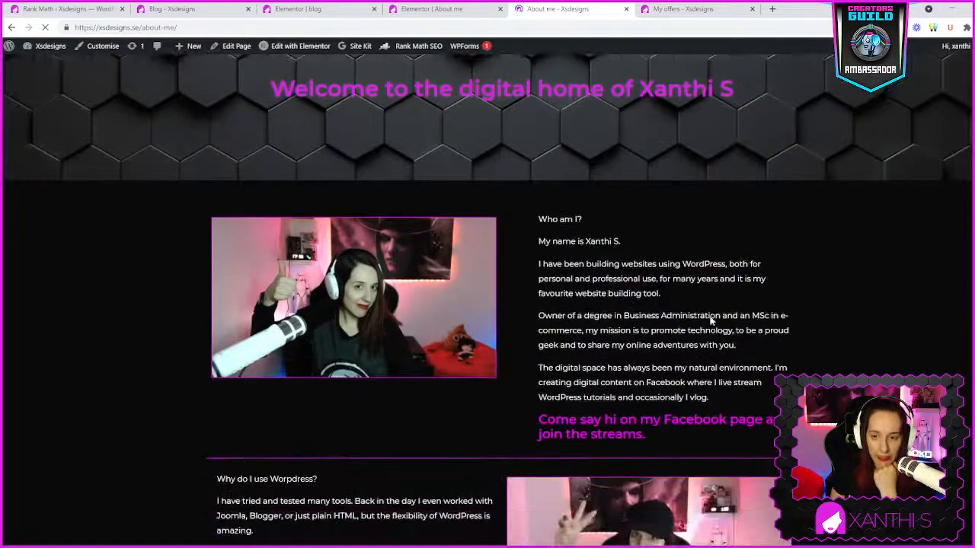
pyautogui.scroll(2, 711, 320)
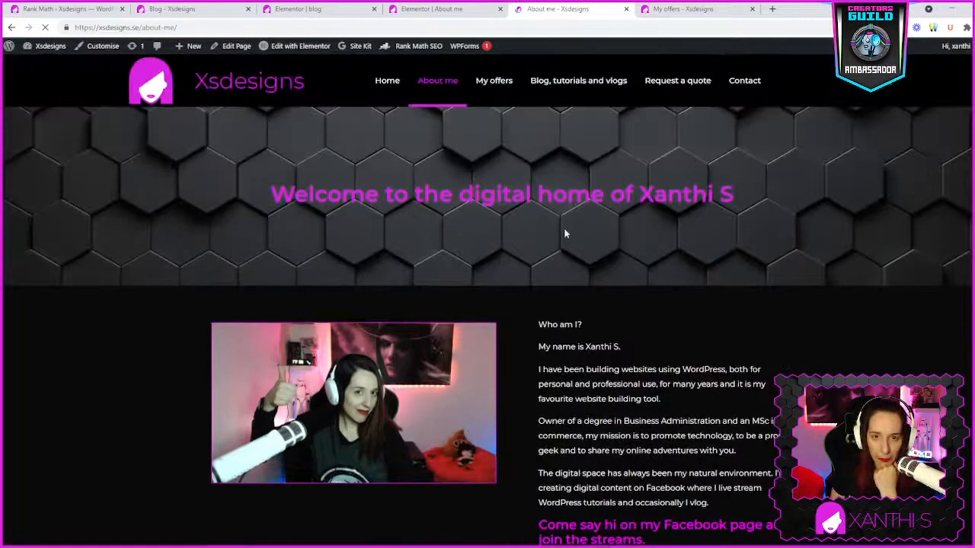
pyautogui.click(287, 48)
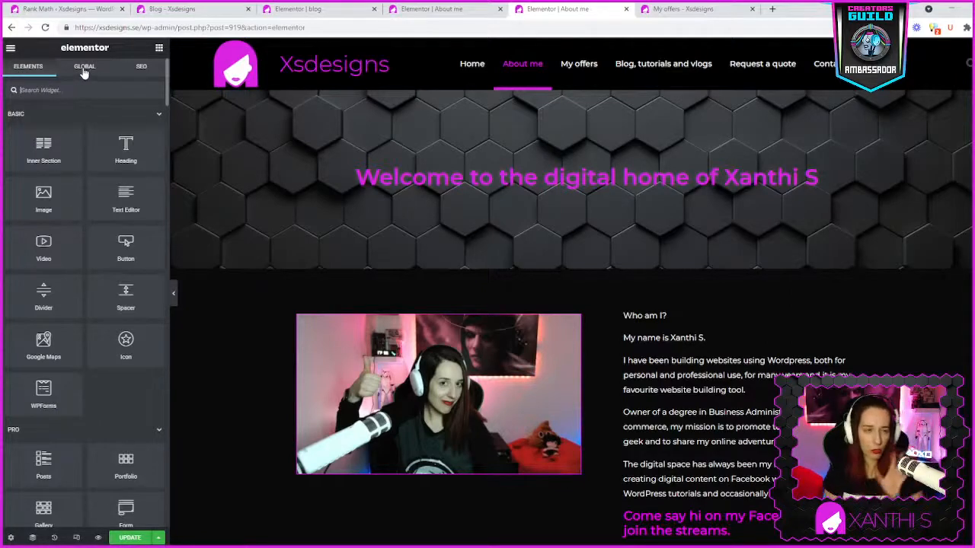
pyautogui.click(141, 69)
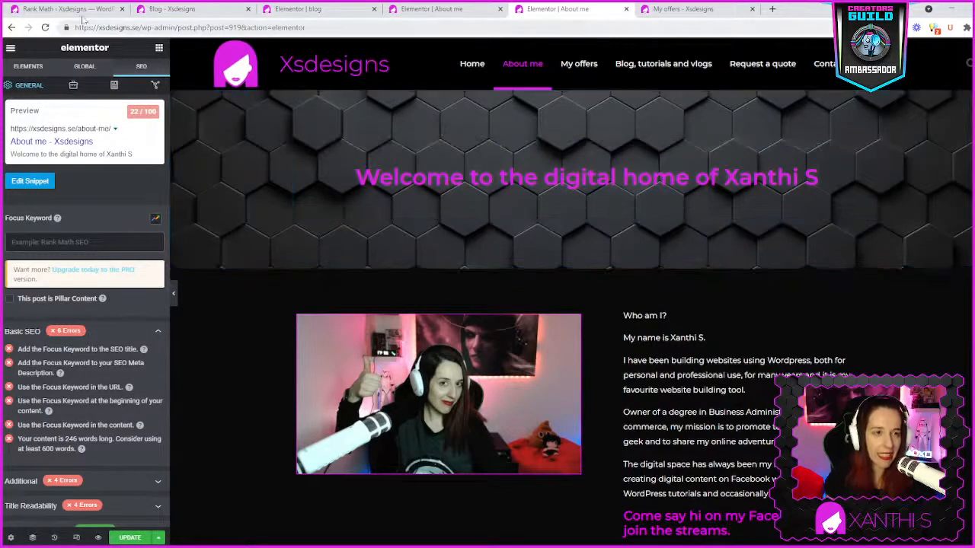
# - Check the Rank Math modules dashboard, and open the site's homepage in Elementor with its SEO settings displayed
pyautogui.click(76, 10)
pyautogui.moveTo(35, 55)
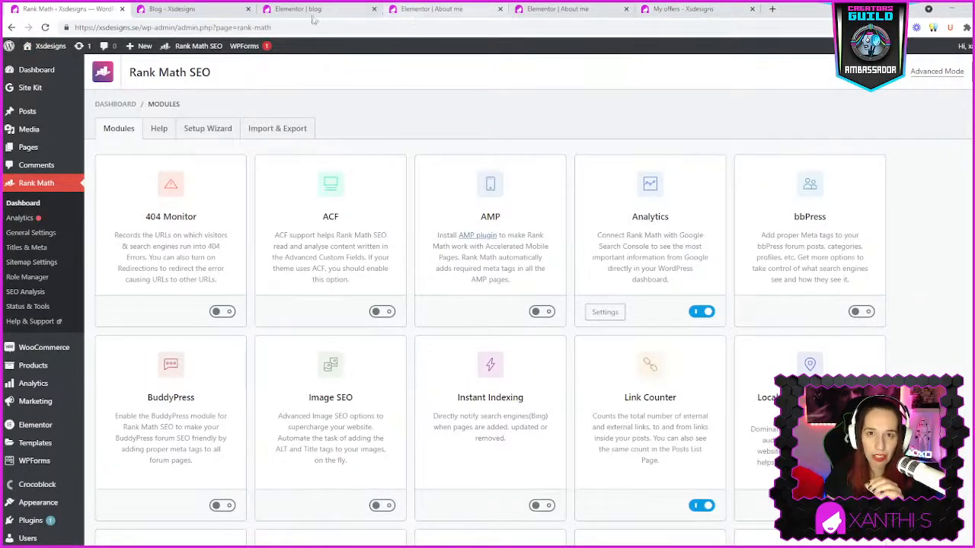
pyautogui.click(164, 9)
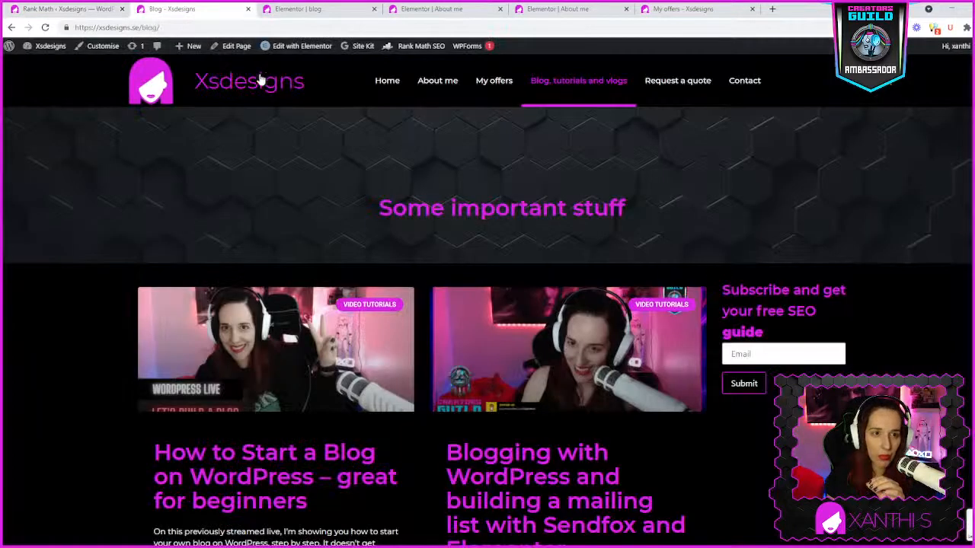
pyautogui.click(241, 87)
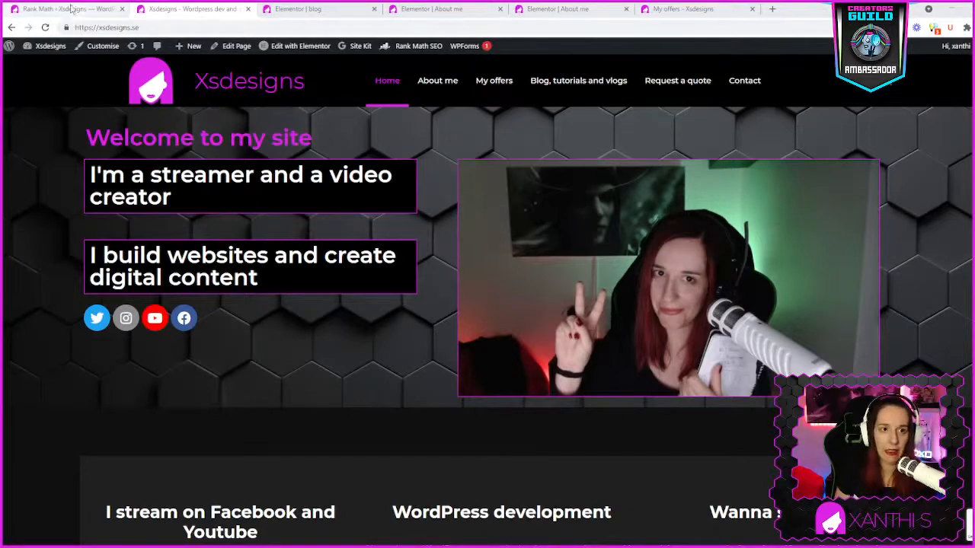
pyautogui.moveTo(306, 46)
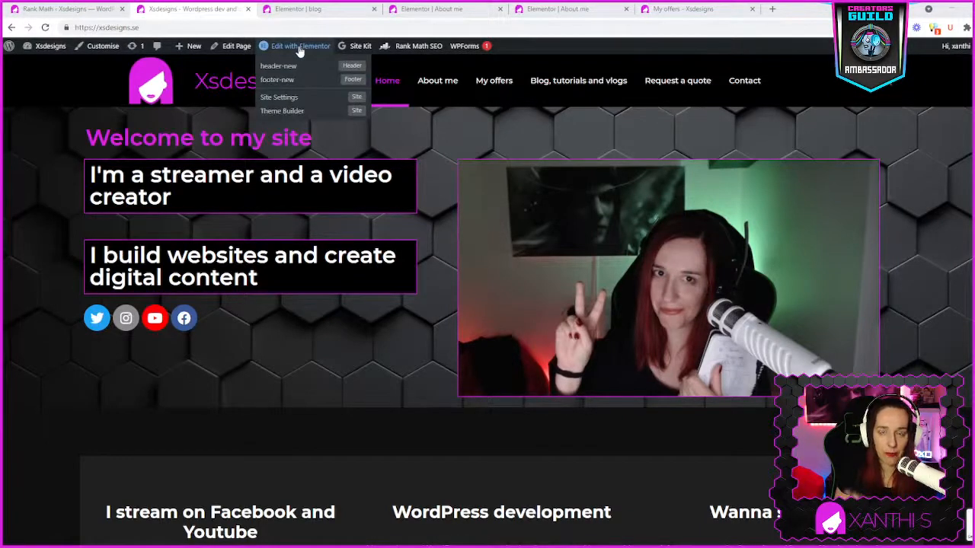
pyautogui.click(299, 48)
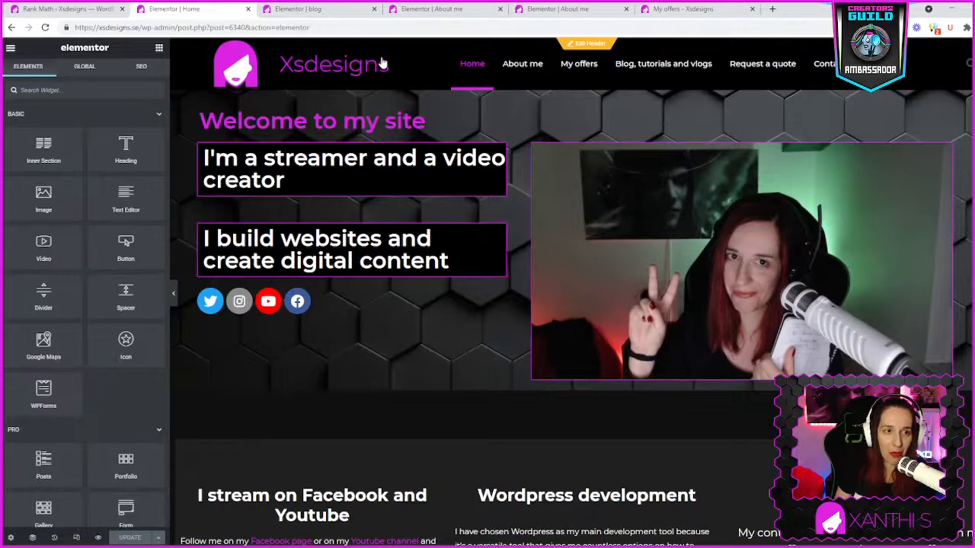
pyautogui.click(140, 66)
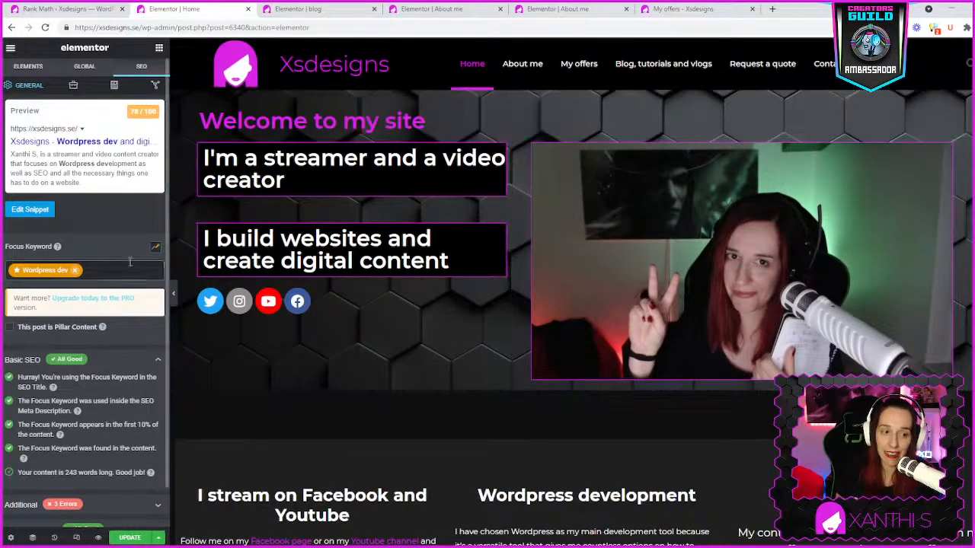
# - Examine the homepage's title, permalink and description in the snippet editor, and review its SEO checks
pyautogui.click(27, 214)
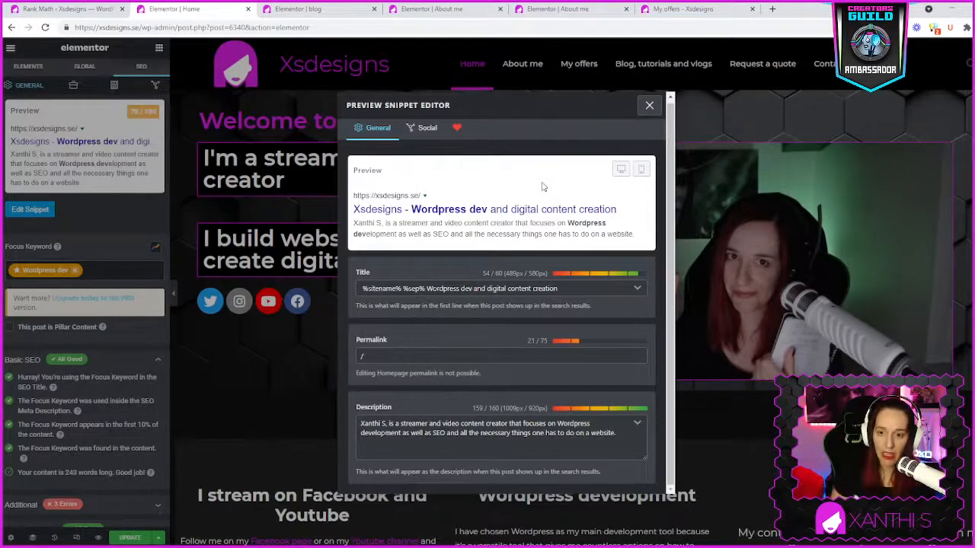
pyautogui.click(446, 360)
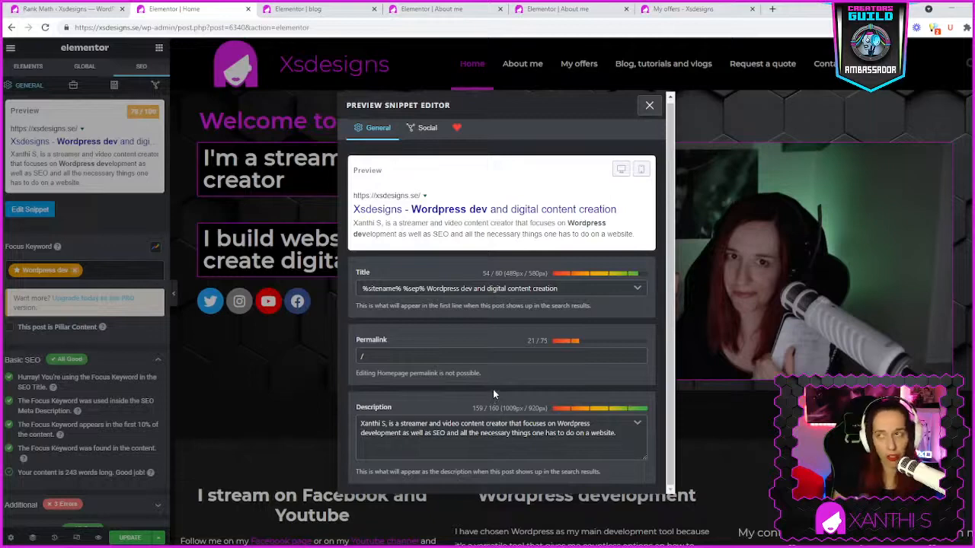
pyautogui.click(481, 425)
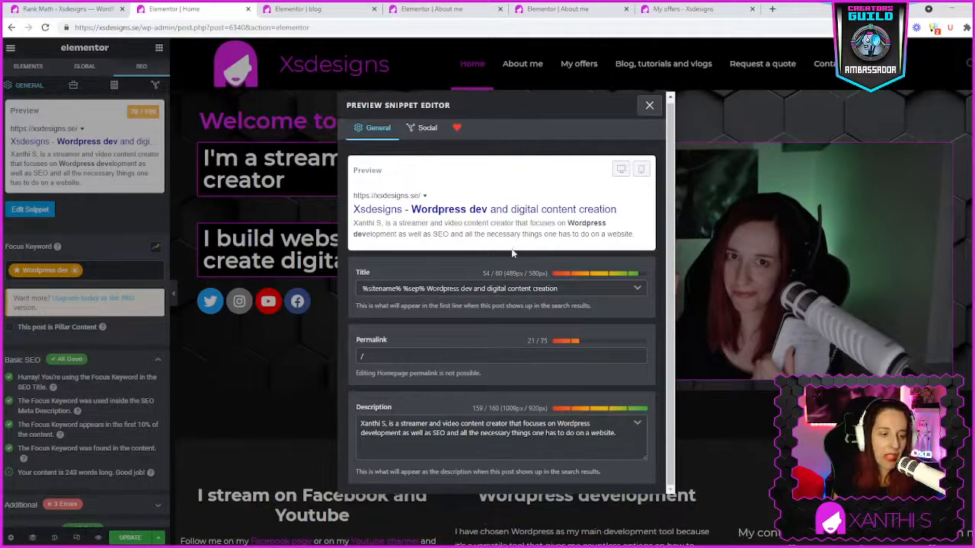
pyautogui.click(649, 106)
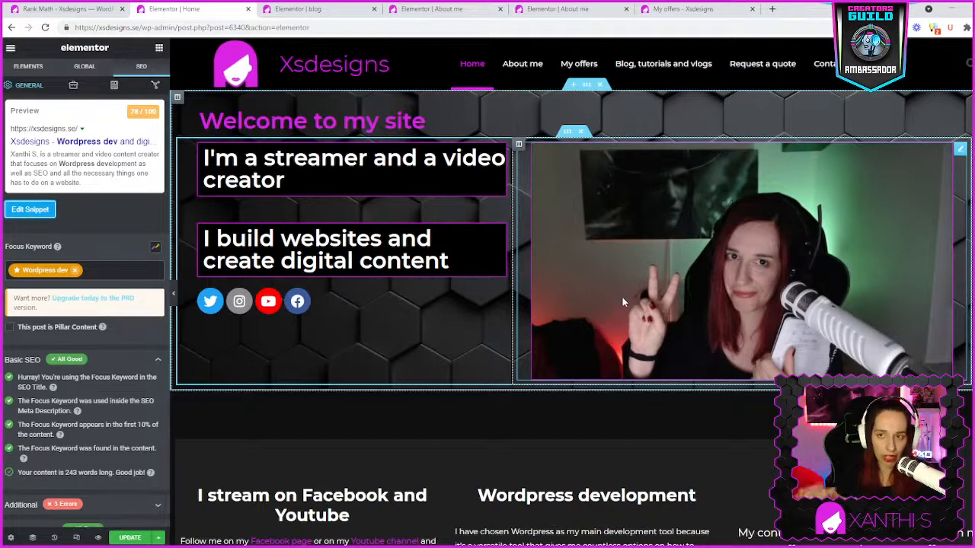
pyautogui.scroll(-1, 61, 400)
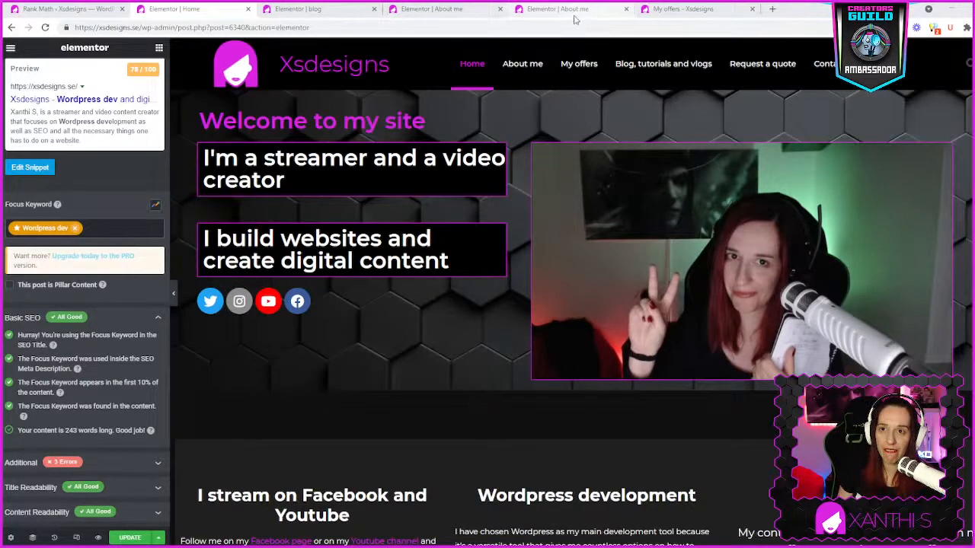
# - Return to the About me page's SEO settings in Elementor and open its snippet for editing
pyautogui.click(466, 10)
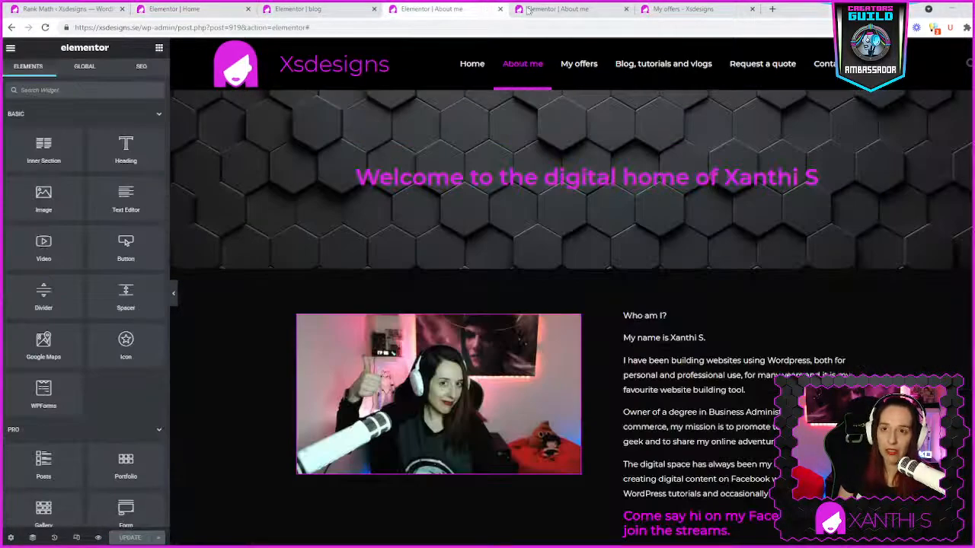
pyautogui.click(556, 9)
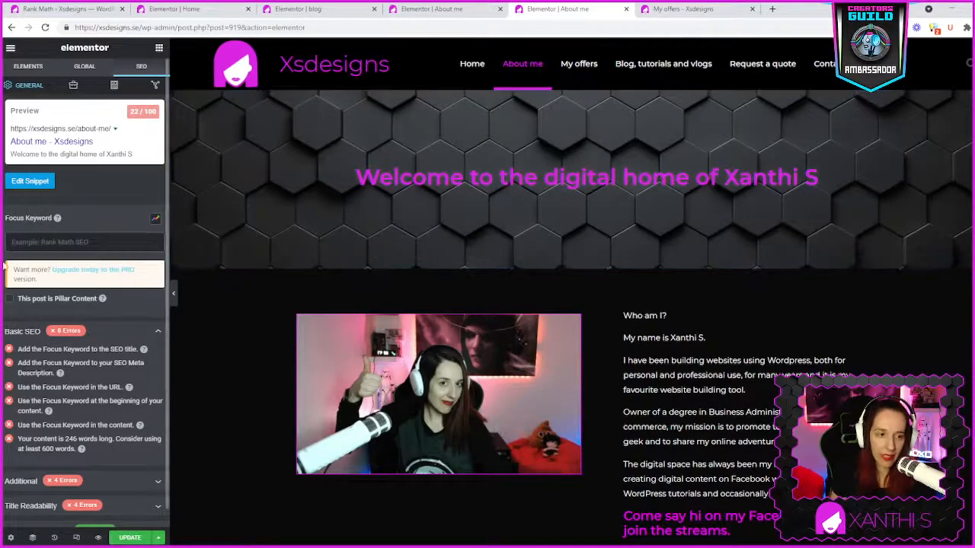
pyautogui.click(31, 183)
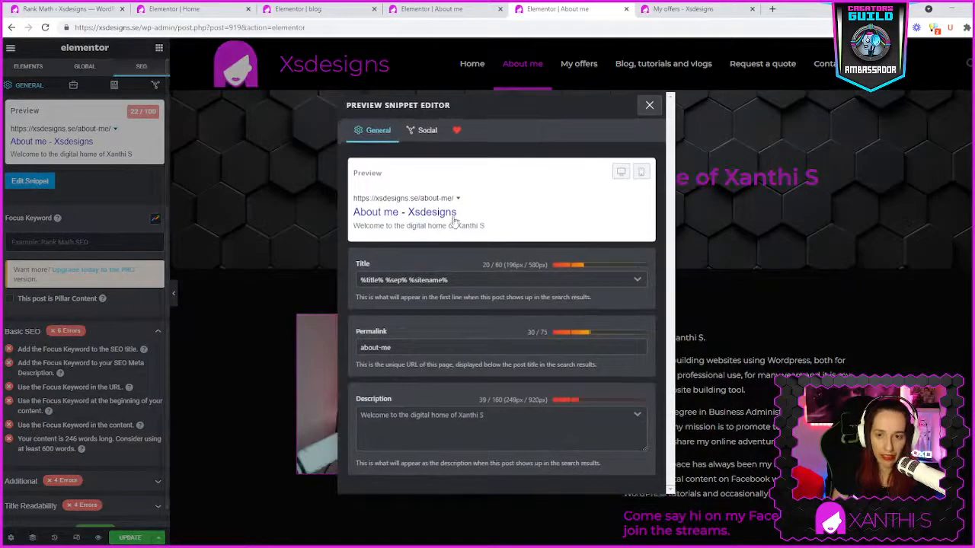
# - Replace the About me page's SEO title with "About", the site owner's name and "- Digital content creator"
pyautogui.click(461, 280)
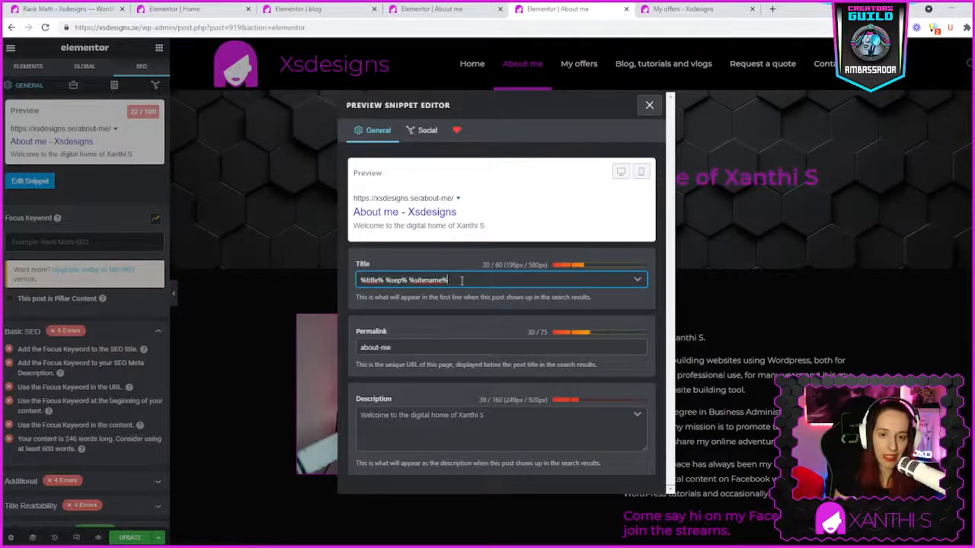
pyautogui.write('dfdgfdgfd')
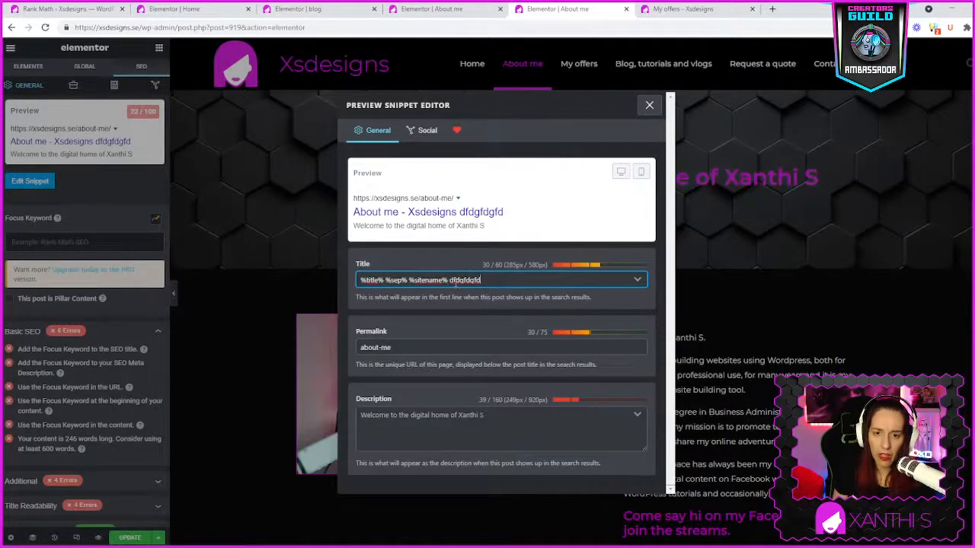
pyautogui.moveTo(500, 281); pyautogui.dragTo(357, 281)
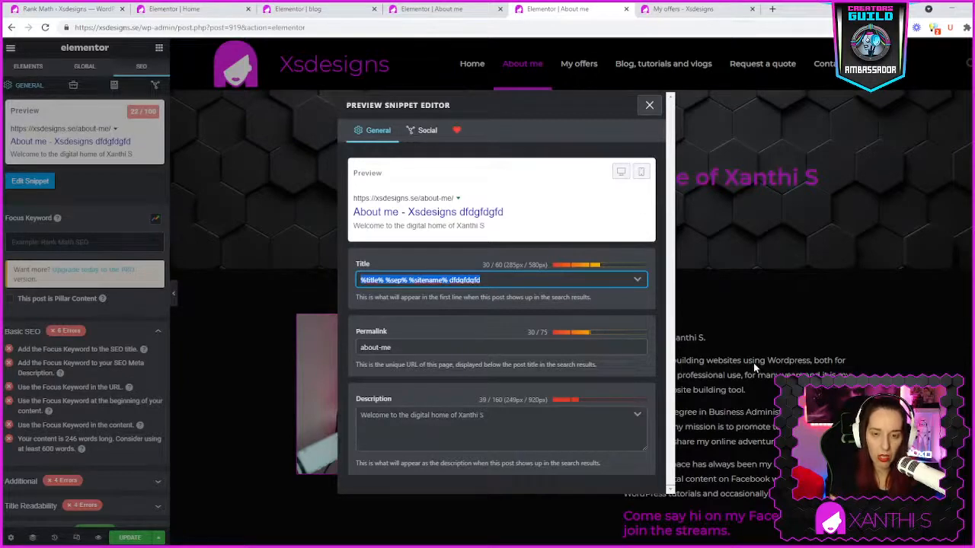
pyautogui.write('About Xanthi')
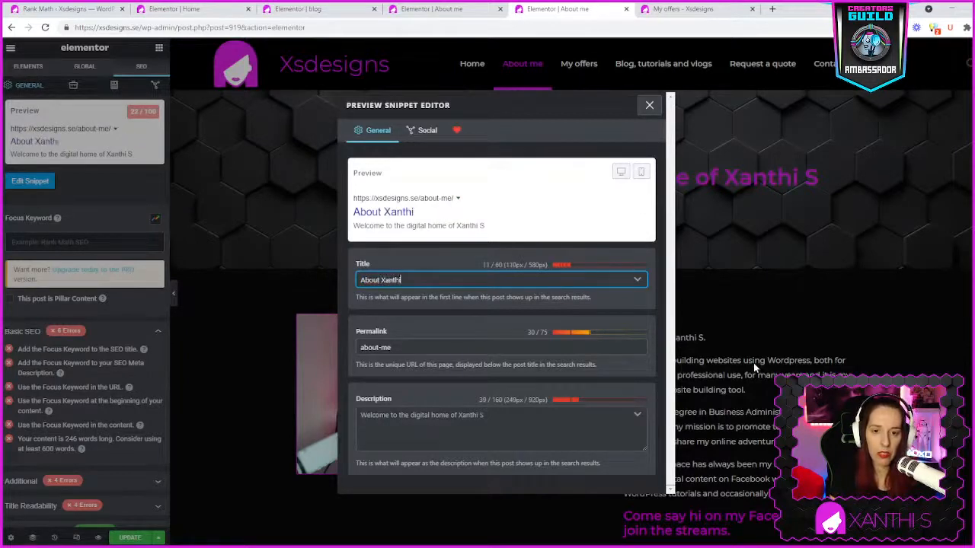
pyautogui.write(' S - ')
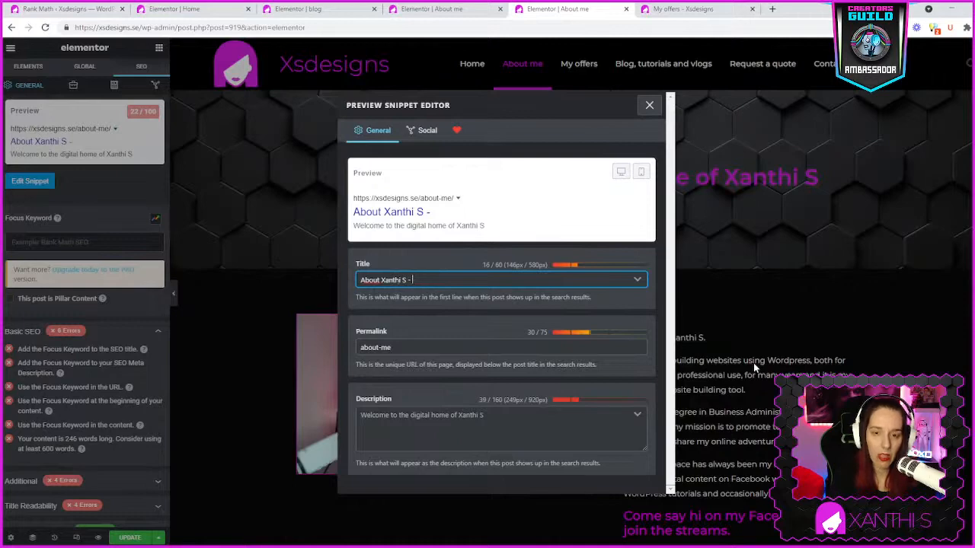
pyautogui.write('Di')
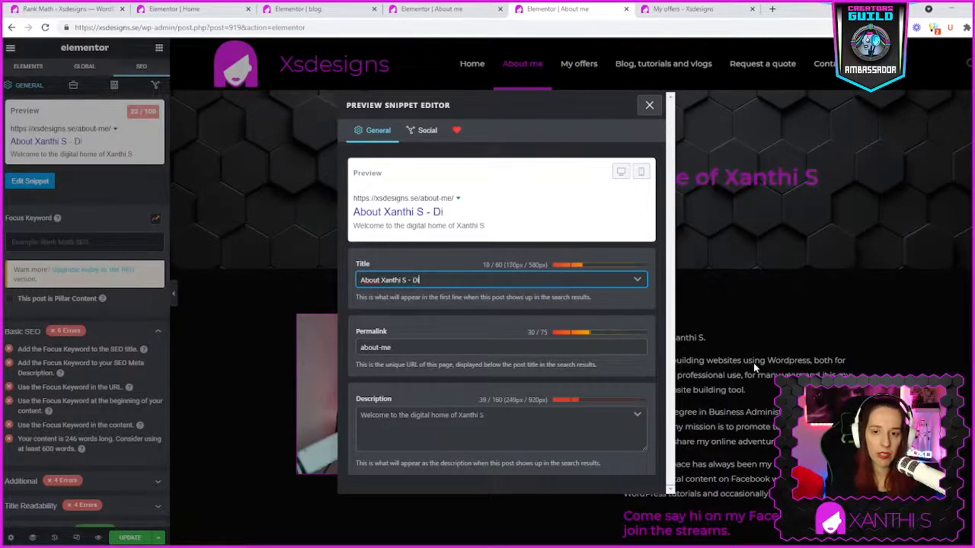
pyautogui.write('gital conte')
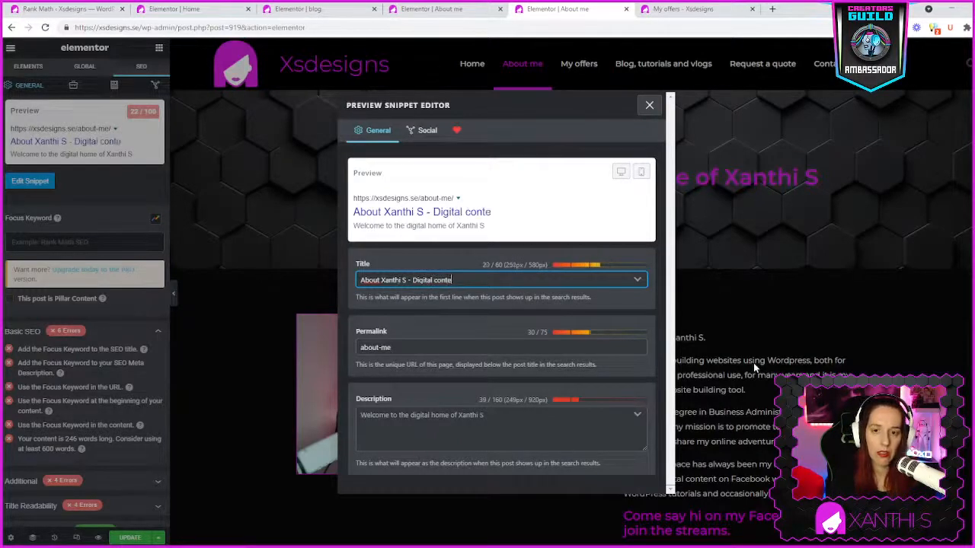
pyautogui.write('nt creator')
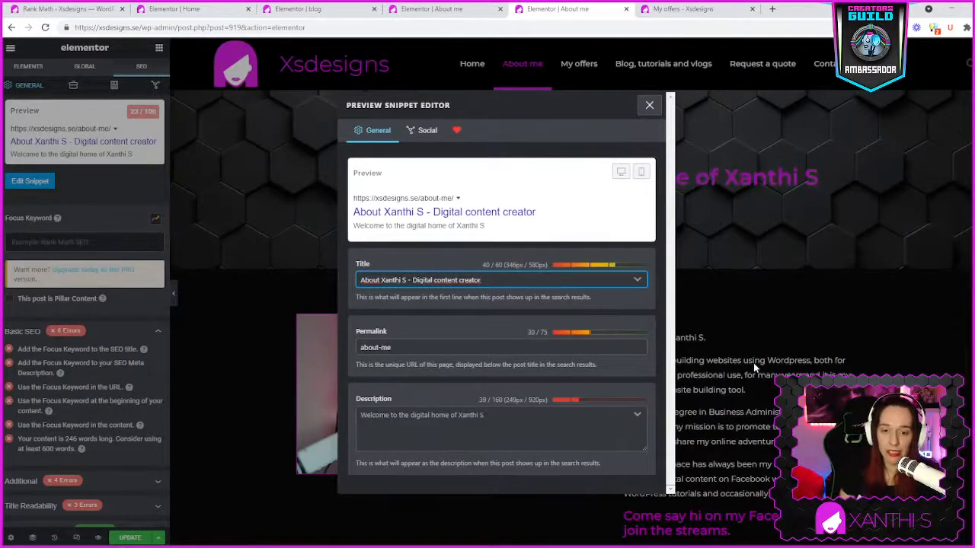
# - Check the About me snippet's permalink, description and mobile and desktop previews, and close the snippet editor to look at the focus keyword
pyautogui.click(415, 347)
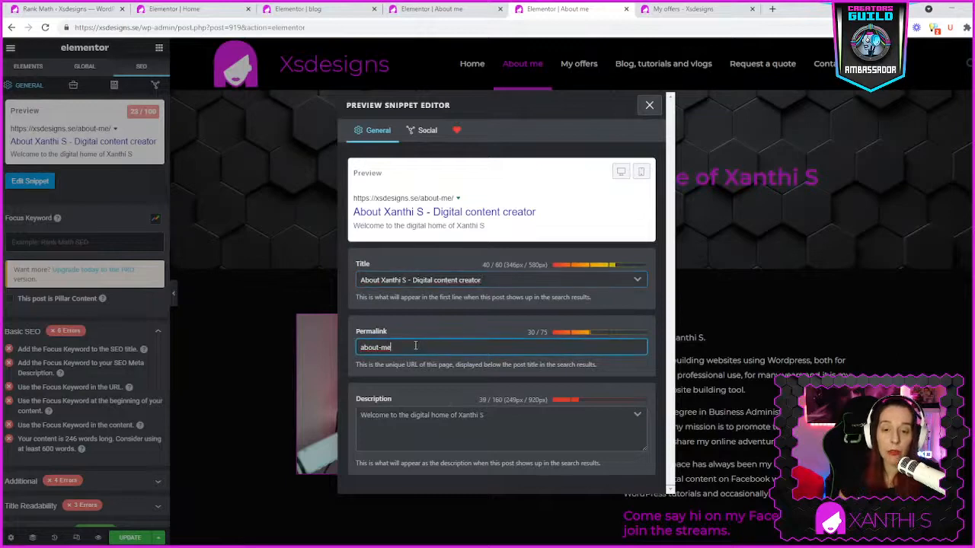
pyautogui.click(477, 439)
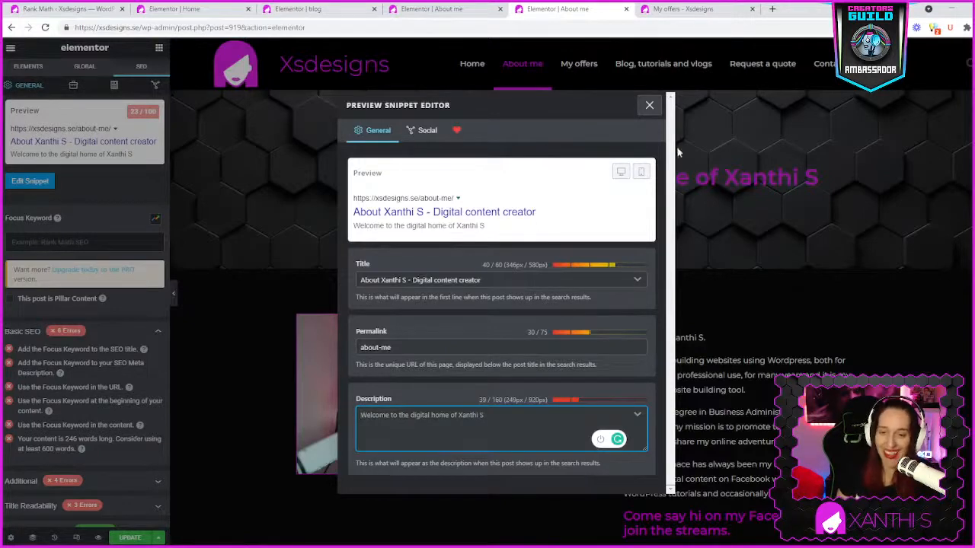
pyautogui.click(640, 173)
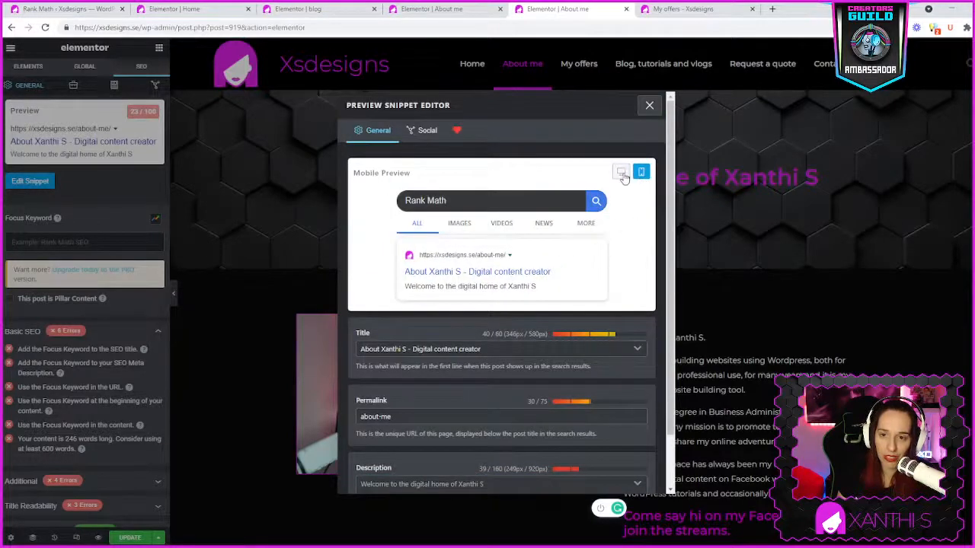
pyautogui.click(621, 172)
pyautogui.click(649, 105)
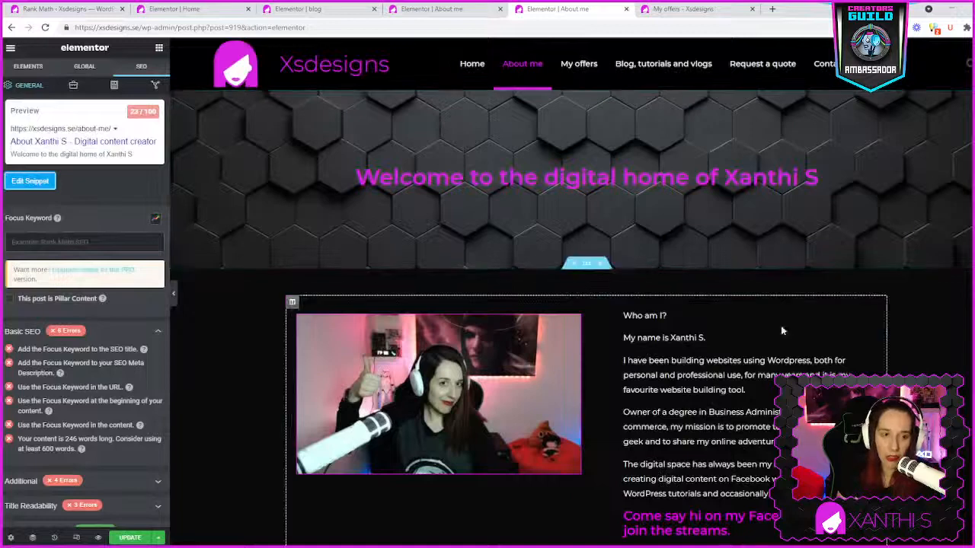
pyautogui.click(63, 242)
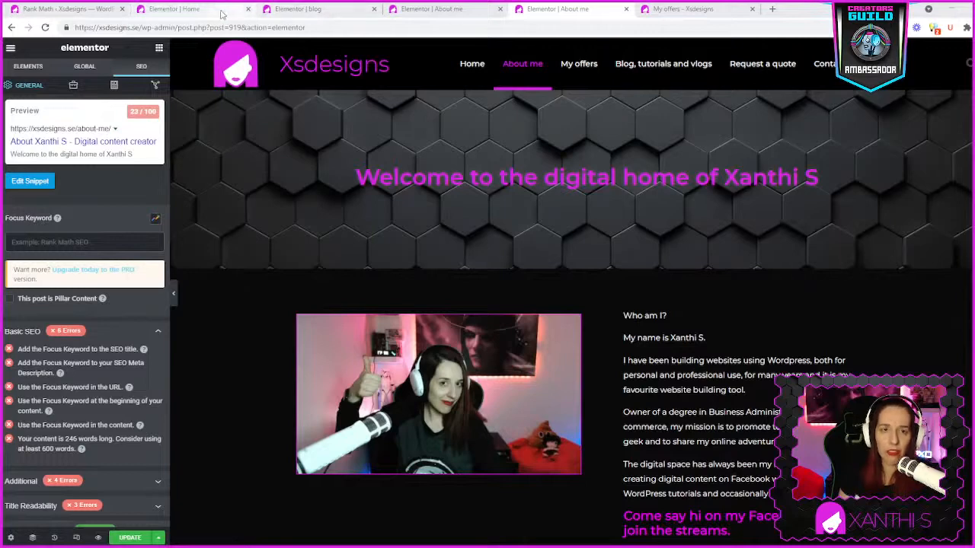
# - Go back to the homepage's Elementor editor and exit it to the WordPress dashboard
pyautogui.click(403, 12)
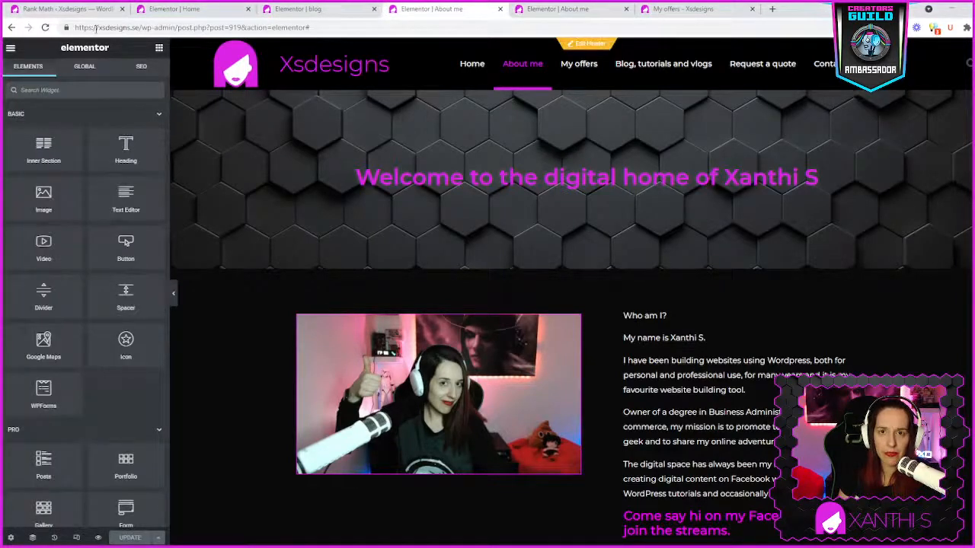
pyautogui.click(314, 11)
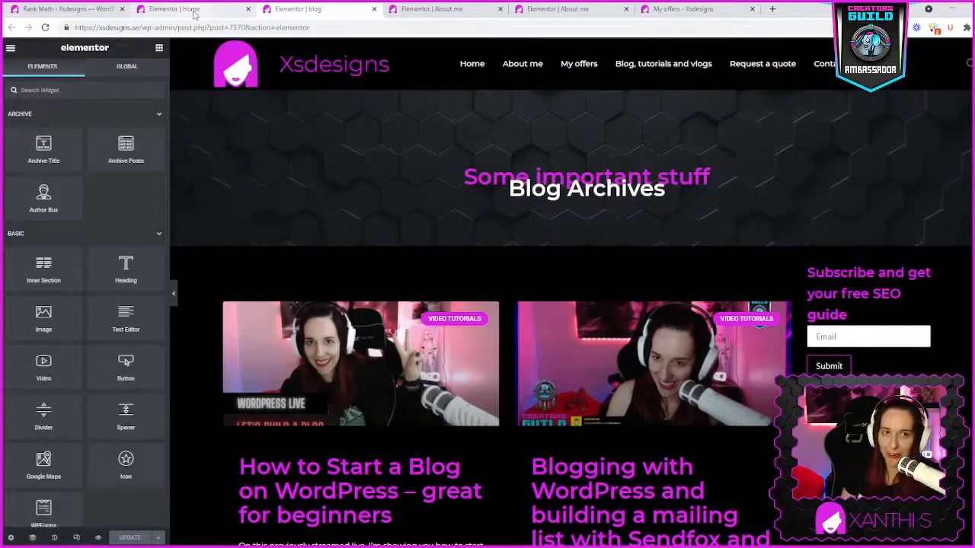
pyautogui.click(188, 10)
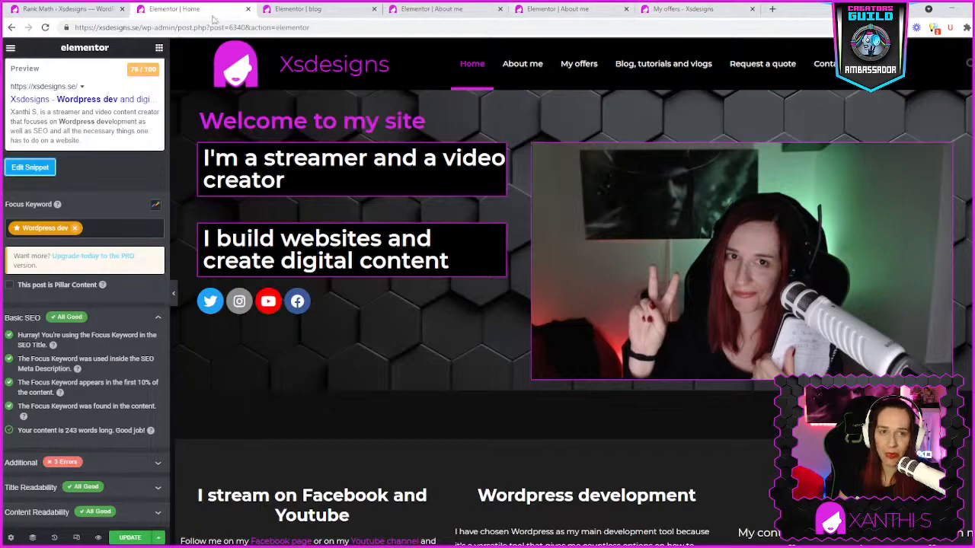
pyautogui.click(11, 48)
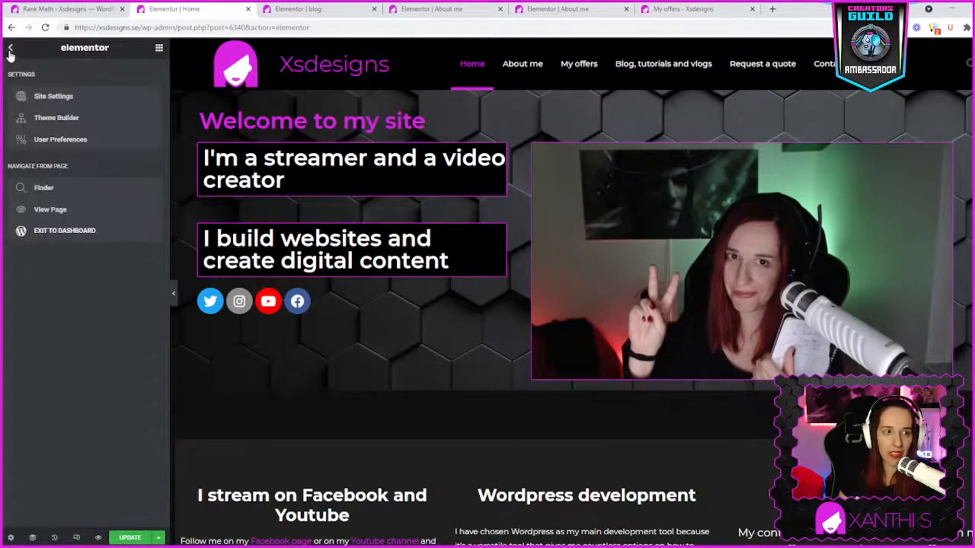
pyautogui.click(51, 232)
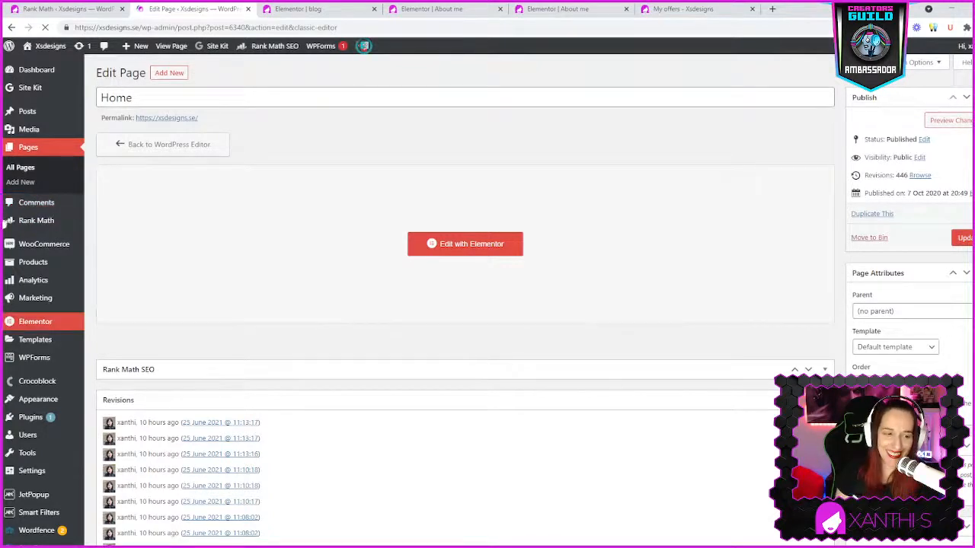
# - Open the ShortPixel plugin settings and review the general image compression options
pyautogui.scroll(-3, 77, 411)
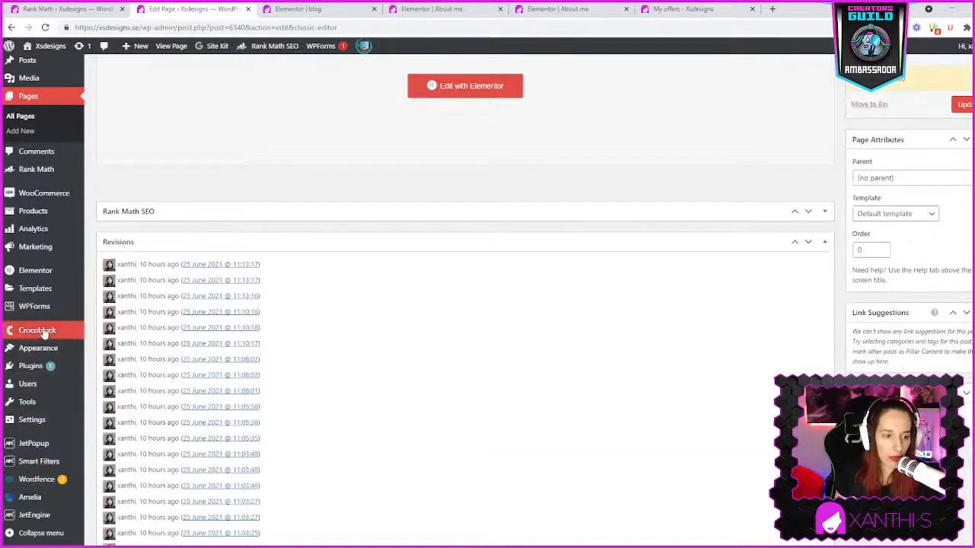
pyautogui.moveTo(44, 290)
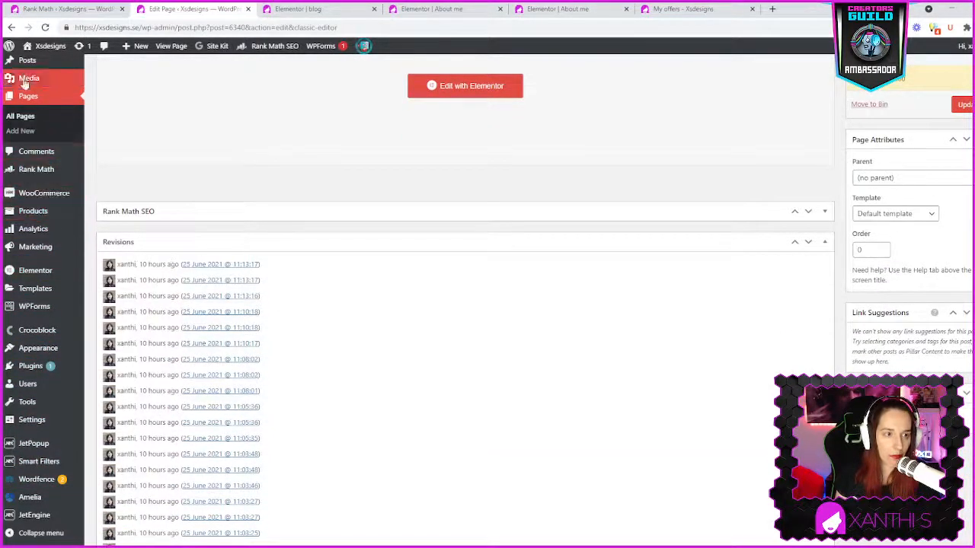
pyautogui.moveTo(39, 420)
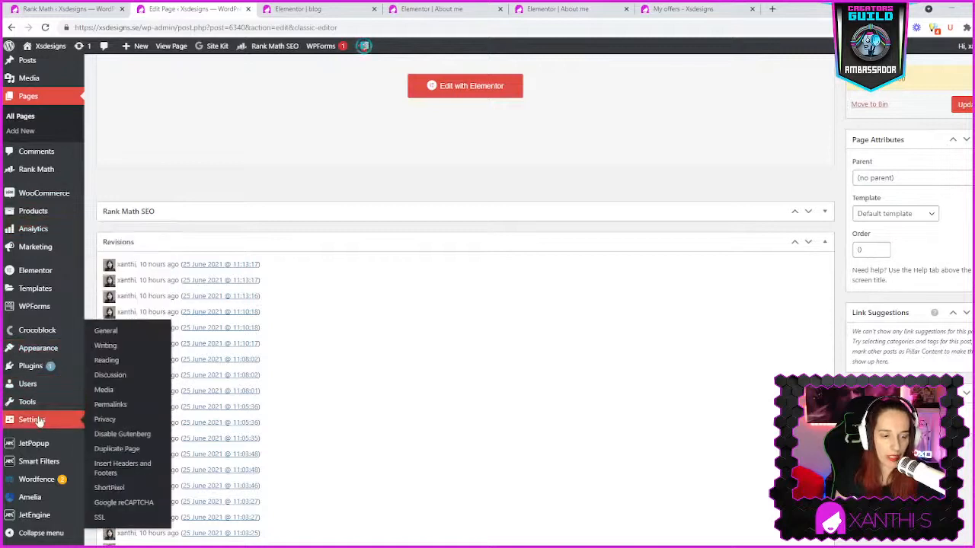
pyautogui.click(130, 491)
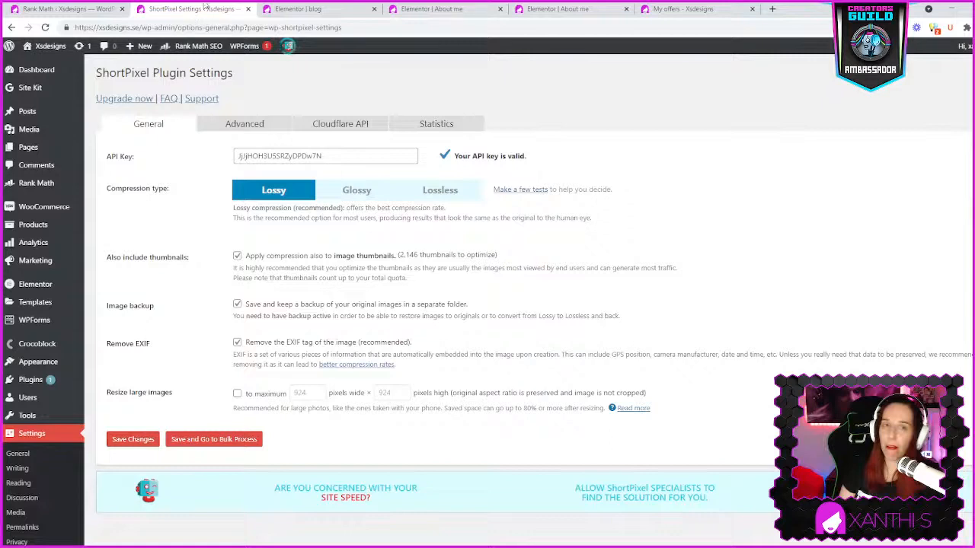
pyautogui.click(325, 11)
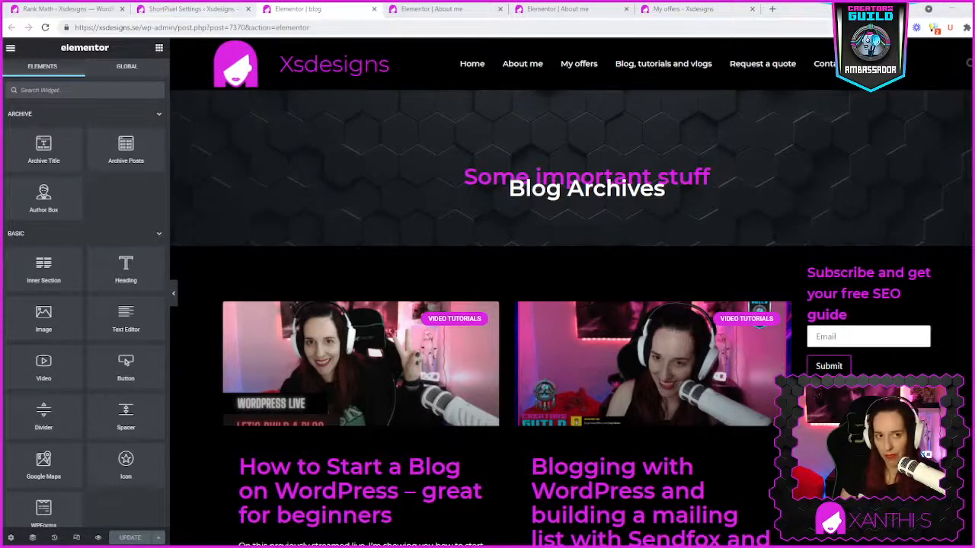
pyautogui.click(178, 10)
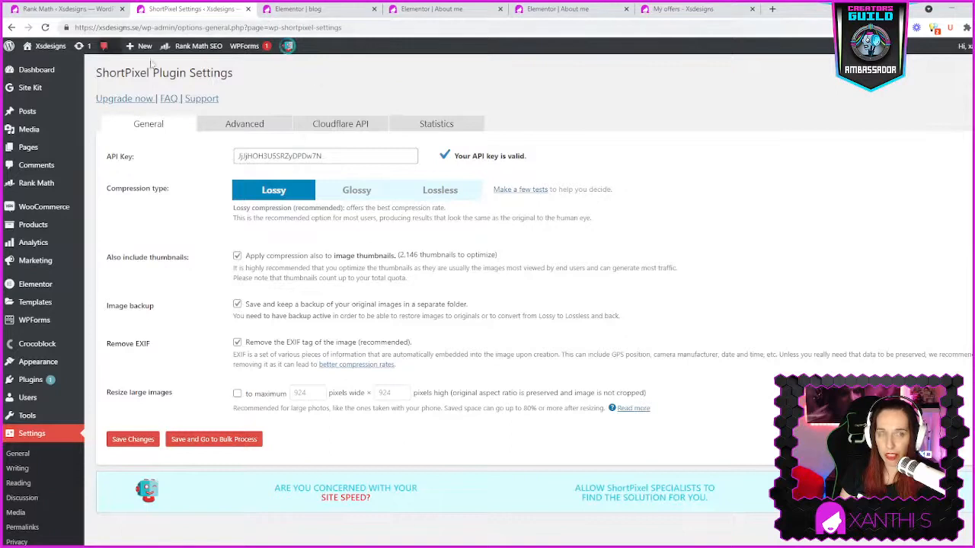
# - Open the media library and browse through its images
pyautogui.click(29, 130)
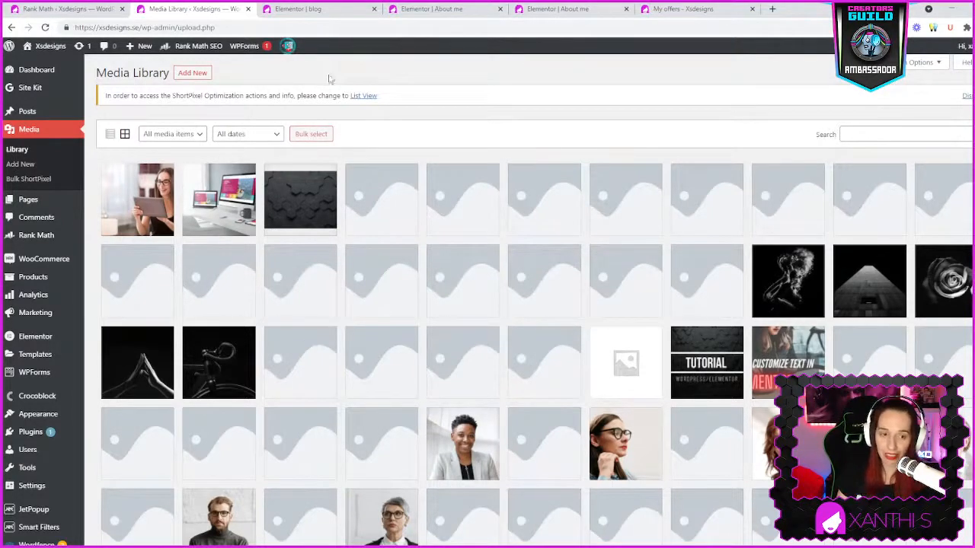
pyautogui.scroll(-3, 505, 387)
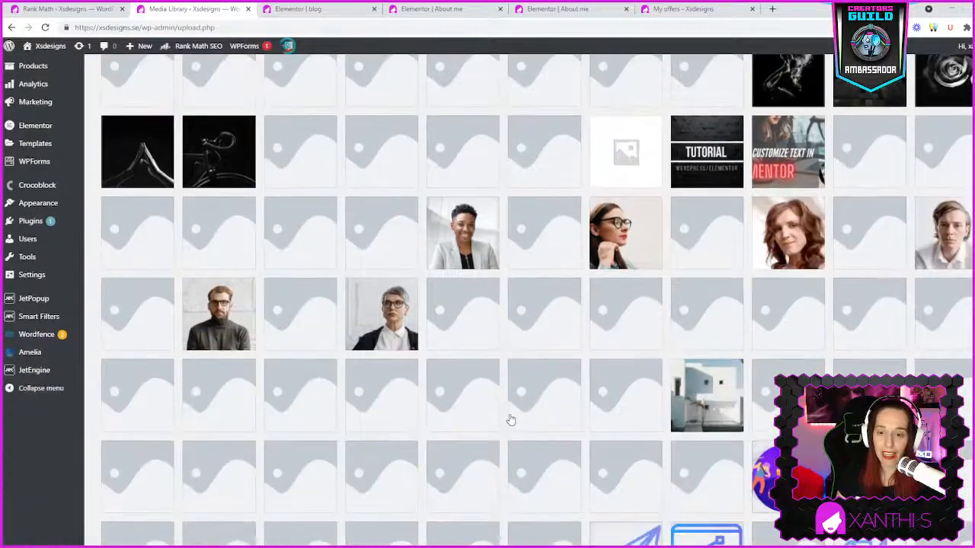
pyautogui.scroll(-15, 723, 426)
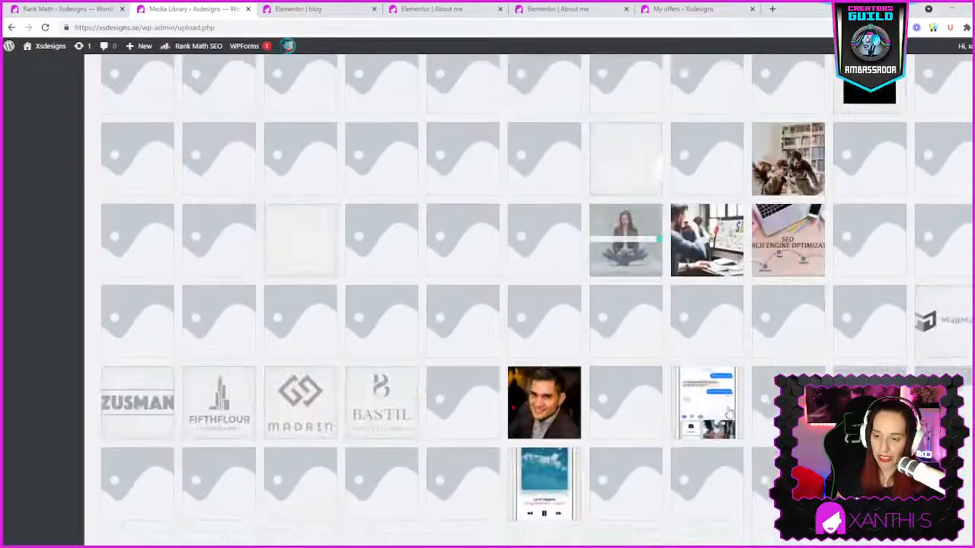
pyautogui.scroll(-10, 729, 413)
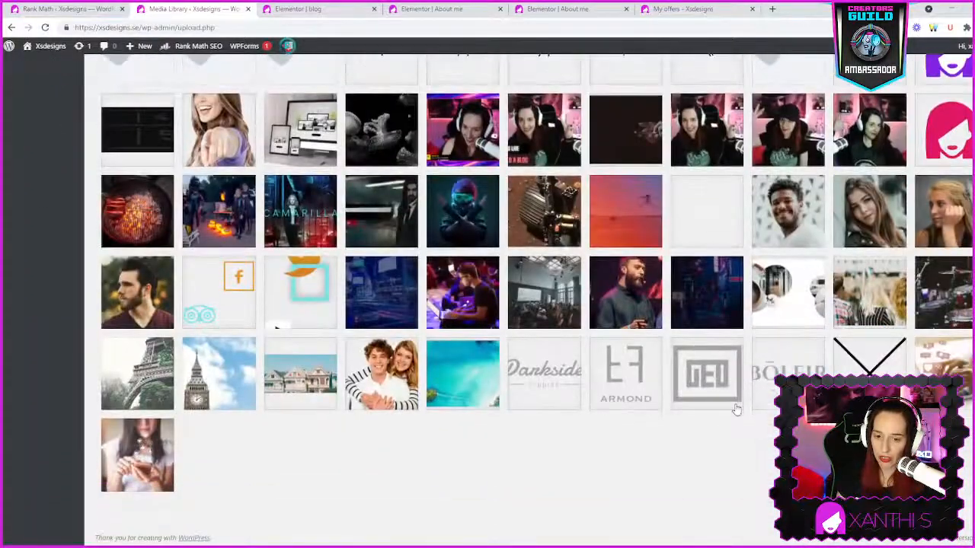
pyautogui.scroll(-4, 549, 284)
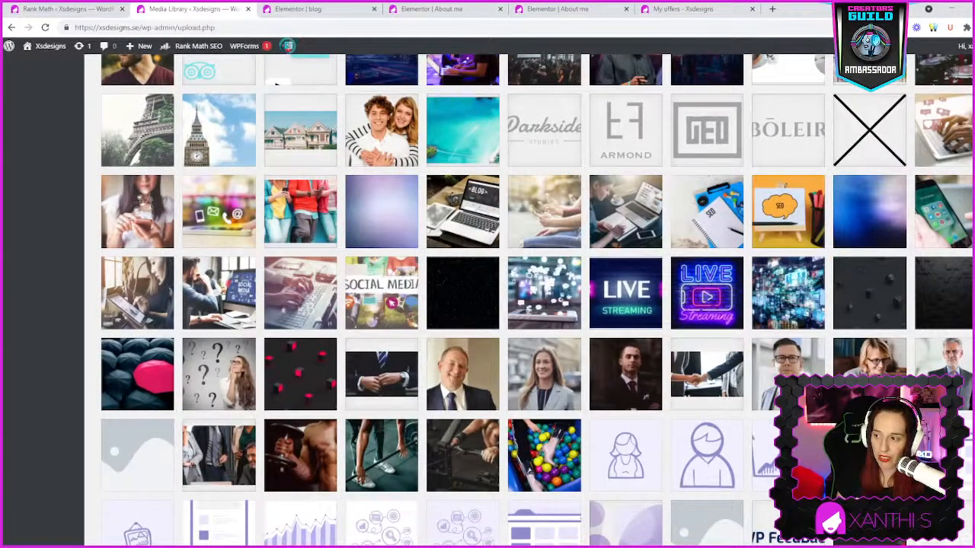
# - Open the attachment details of the dark hexagon background image and highlight its file name and title
pyautogui.click(944, 293)
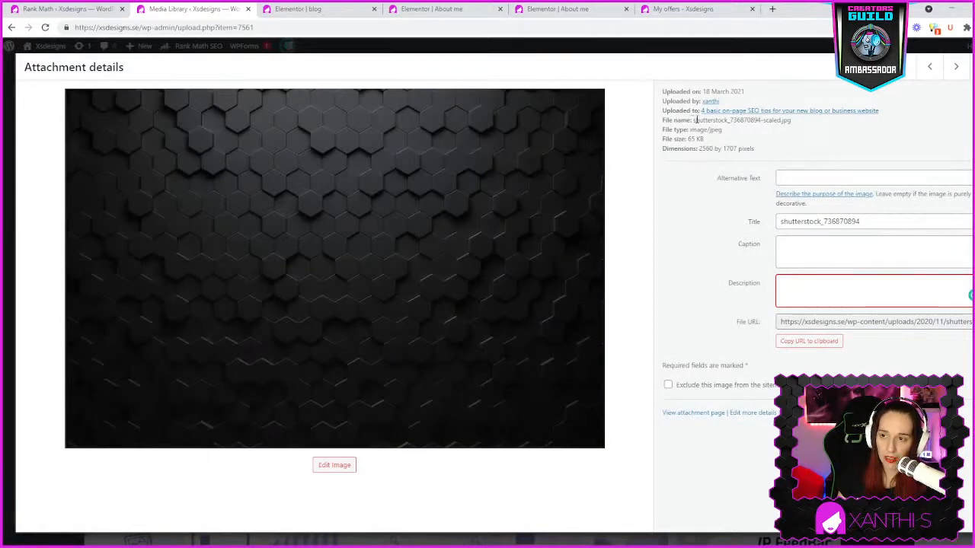
pyautogui.moveTo(702, 120); pyautogui.dragTo(808, 124)
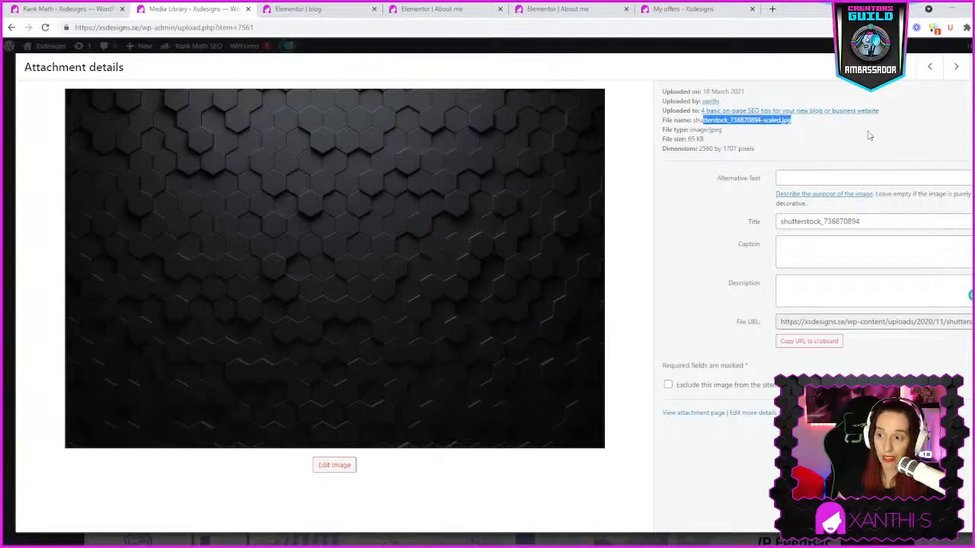
pyautogui.doubleClick(883, 221)
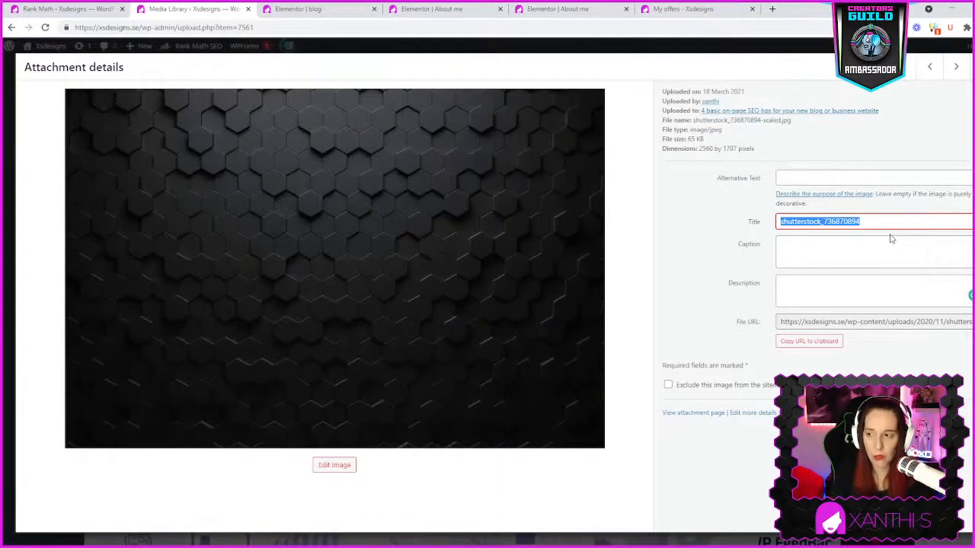
# - Set the title of the dark hexagon background image to "hexagon-patterned-background"
pyautogui.write('Hexa')
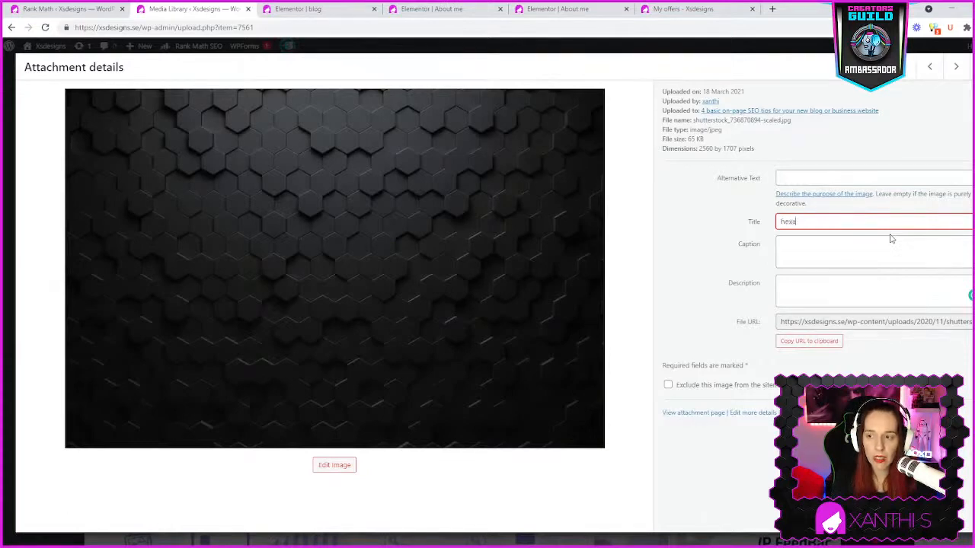
pyautogui.write('gon-p')
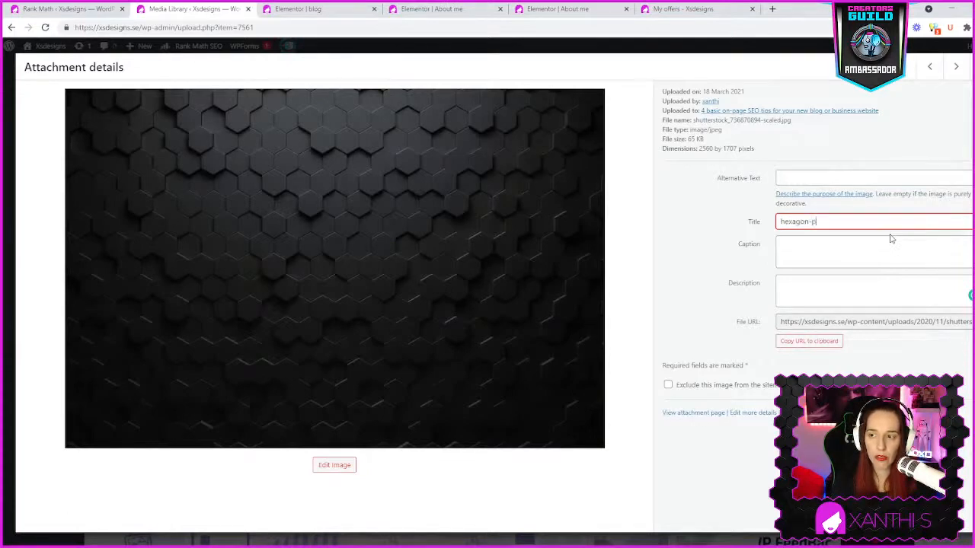
pyautogui.write('atertterned')
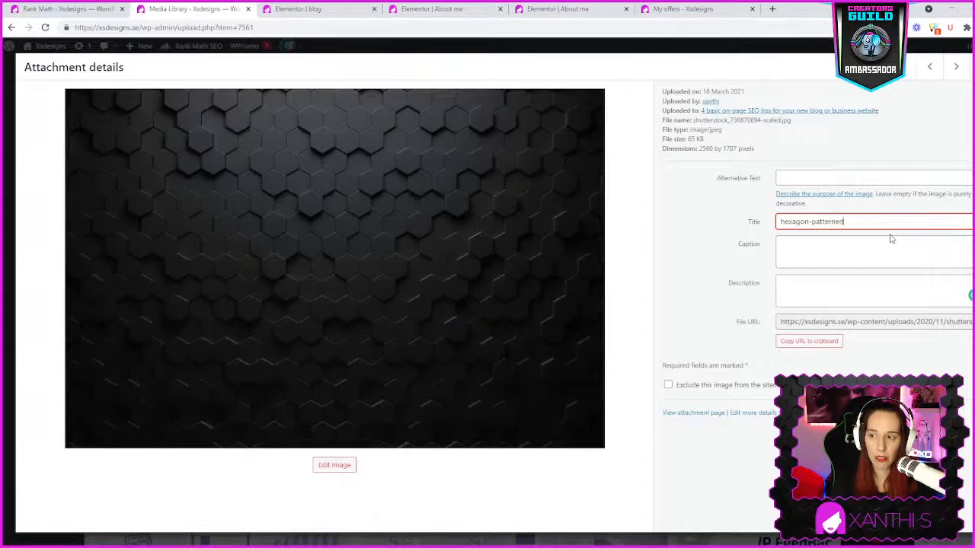
pyautogui.write('-background')
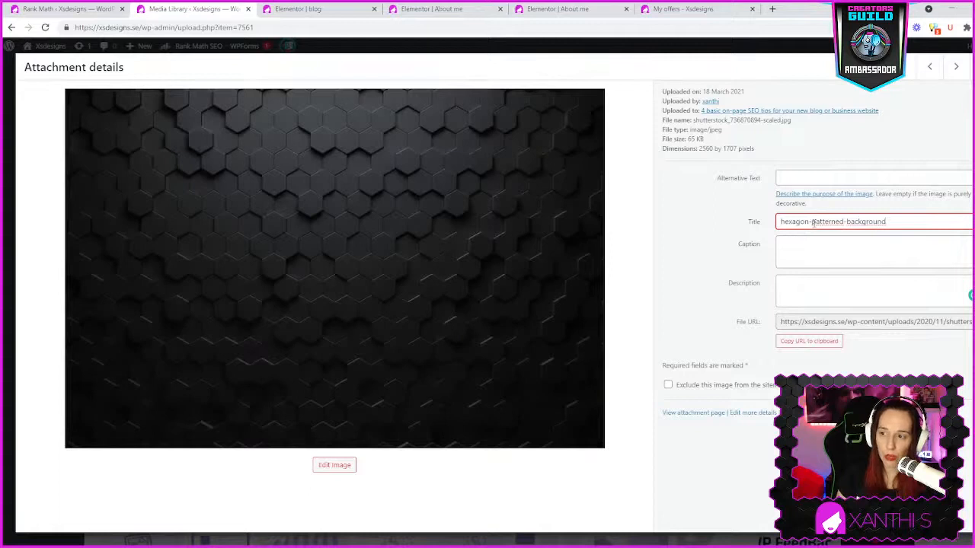
# - Remove both hyphens from the hexagon image's title and reinsert them between the words
pyautogui.press('BackSpace')
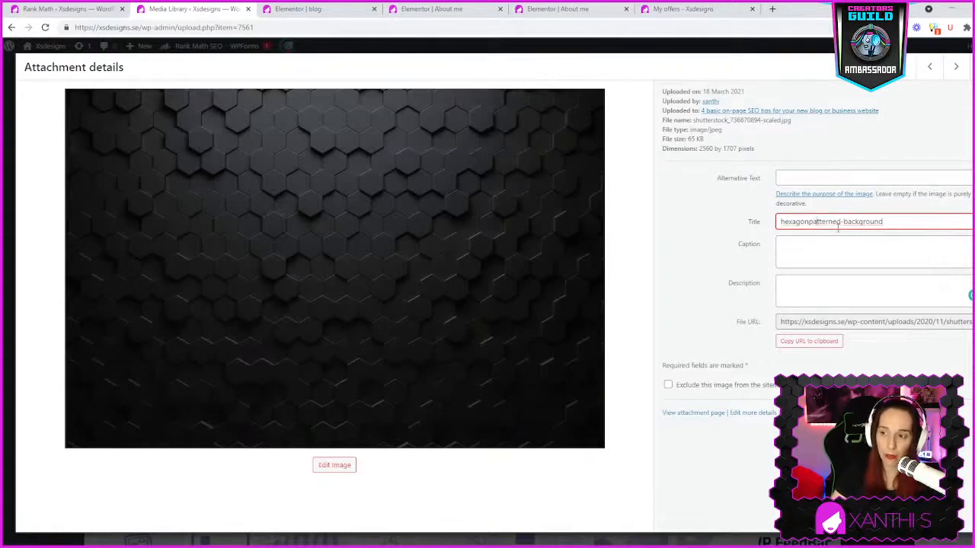
pyautogui.press('BackSpace')
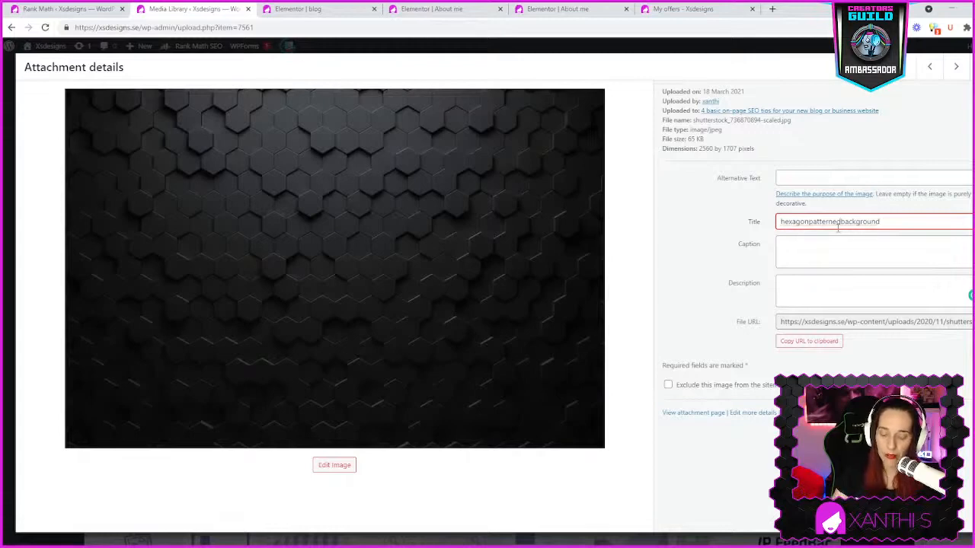
pyautogui.write('-')
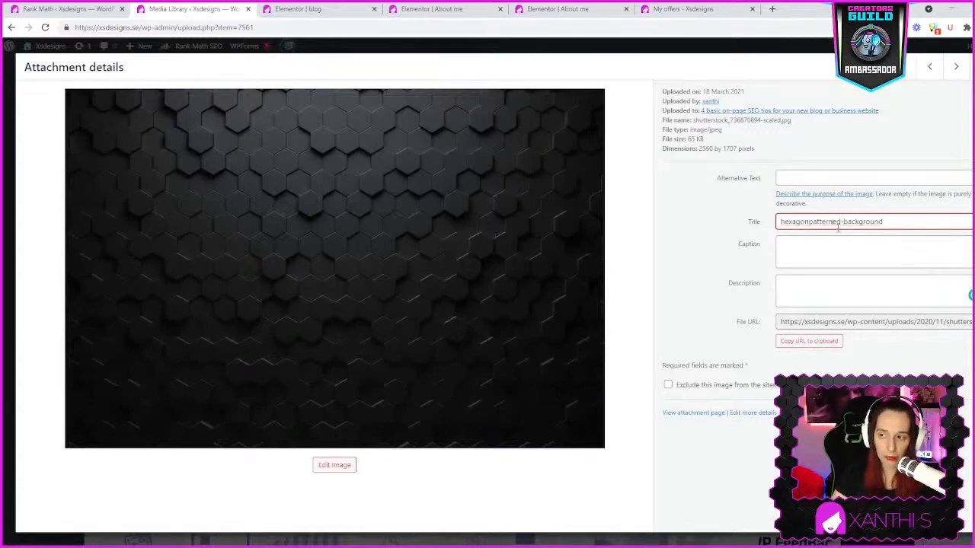
pyautogui.press('Left')
pyautogui.press('Left')
pyautogui.press('Left')
pyautogui.press('Left')
pyautogui.press('Left')
pyautogui.press('Left')
pyautogui.press('Left')
pyautogui.write('-')
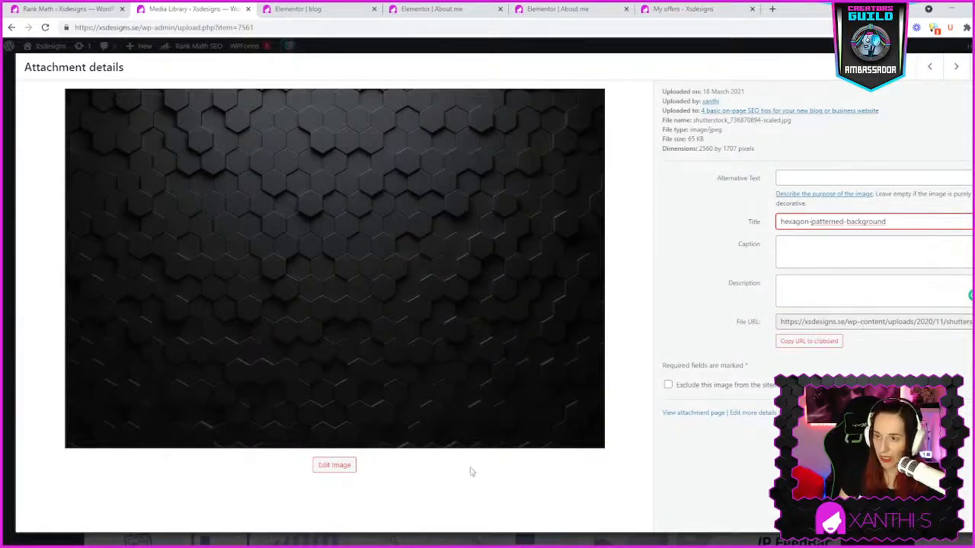
# - Switch to the adjacent geometric shapes image, check its image editing options, and return to the media library
pyautogui.click(334, 465)
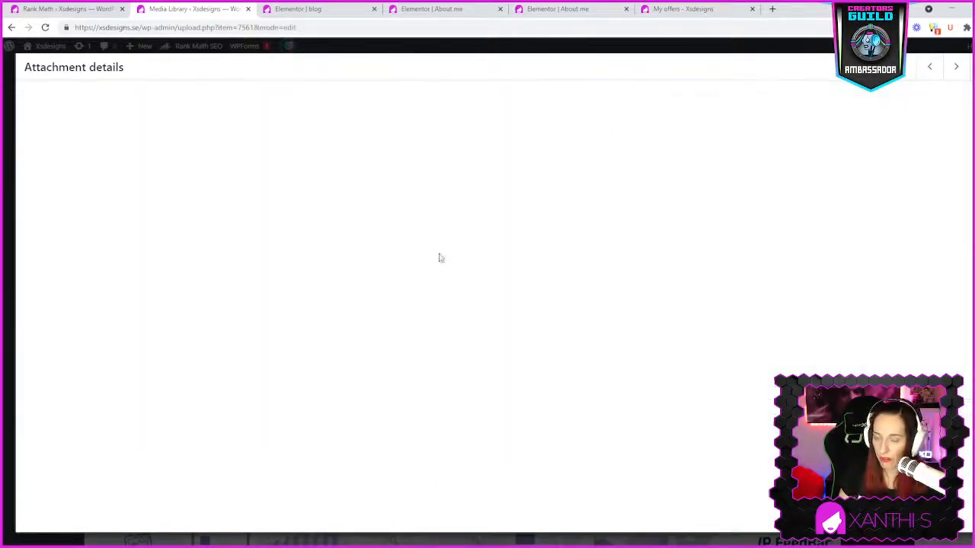
pyautogui.click(929, 64)
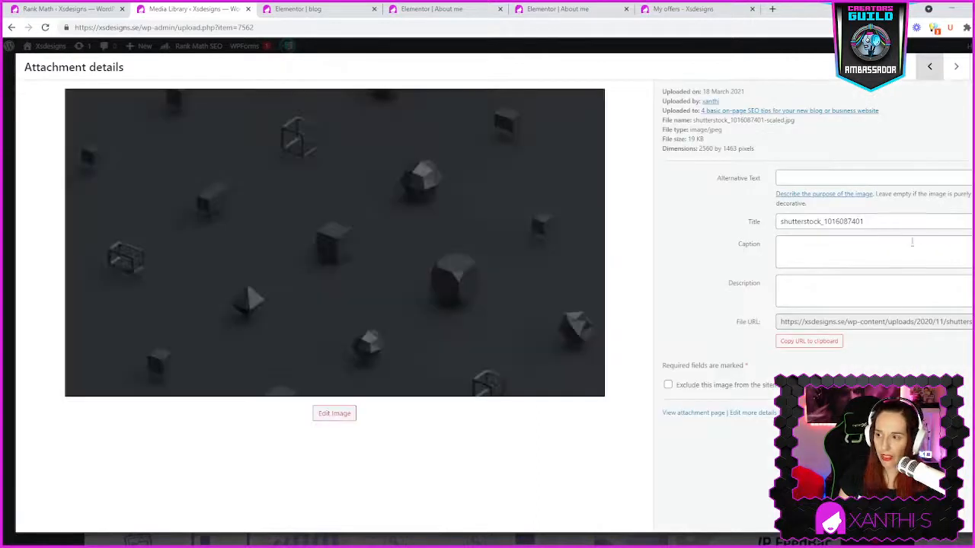
pyautogui.click(884, 221)
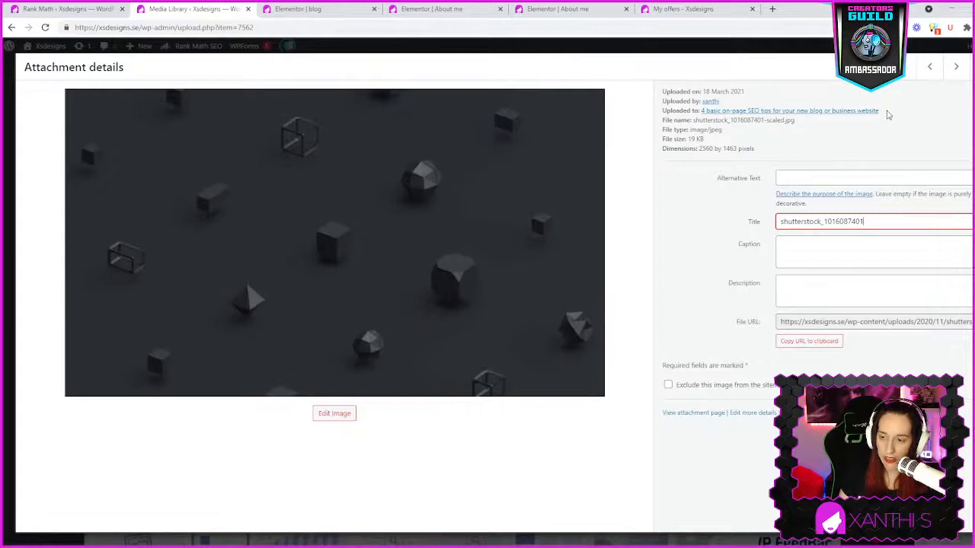
pyautogui.click(333, 413)
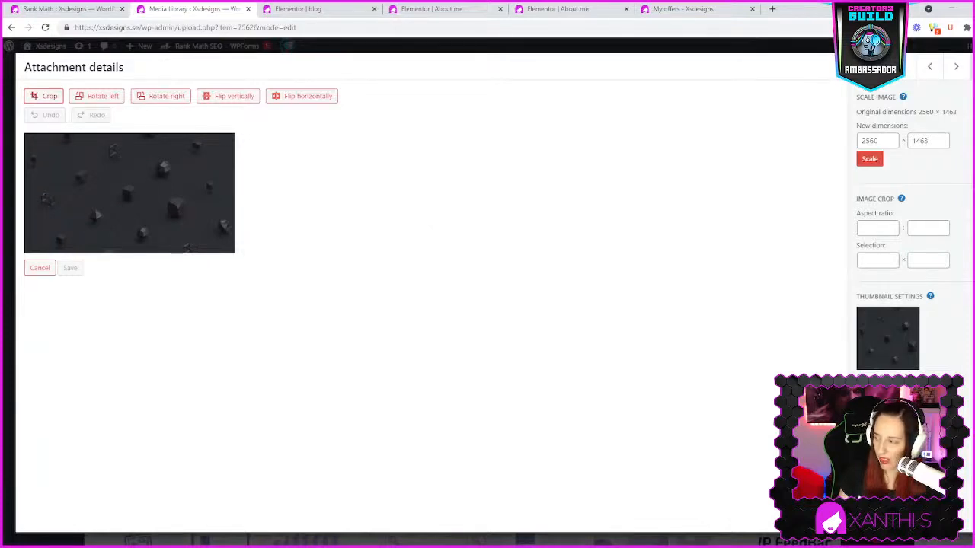
pyautogui.press('Escape')
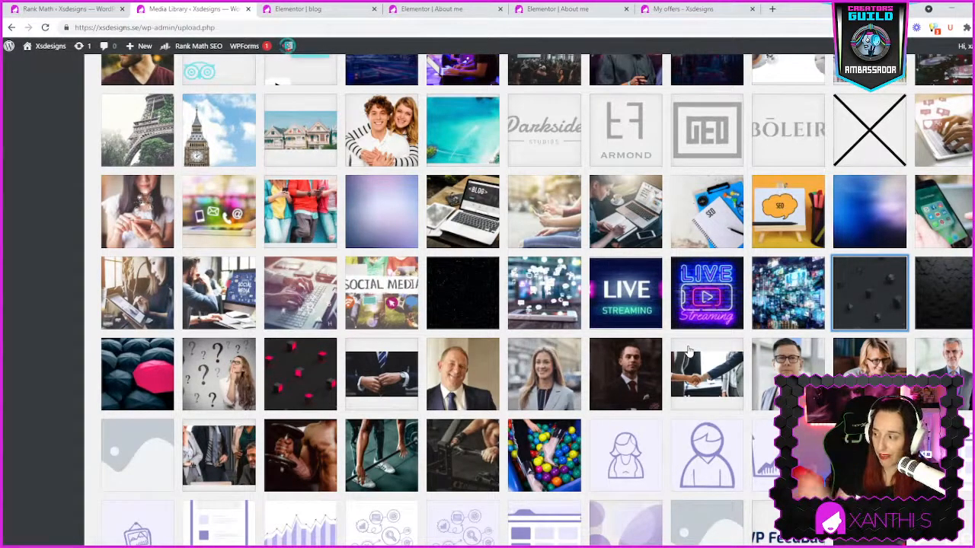
# - Go to the About me page's Elementor editor and review its Rank Math focus keyword field and Basic SEO checks
pyautogui.click(330, 12)
pyautogui.click(442, 10)
pyautogui.click(561, 15)
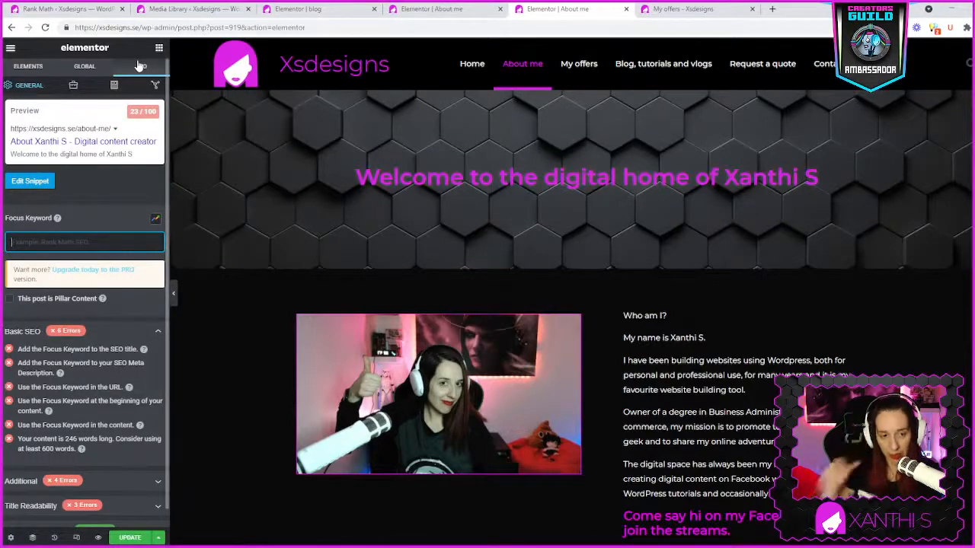
pyautogui.scroll(-1, 127, 296)
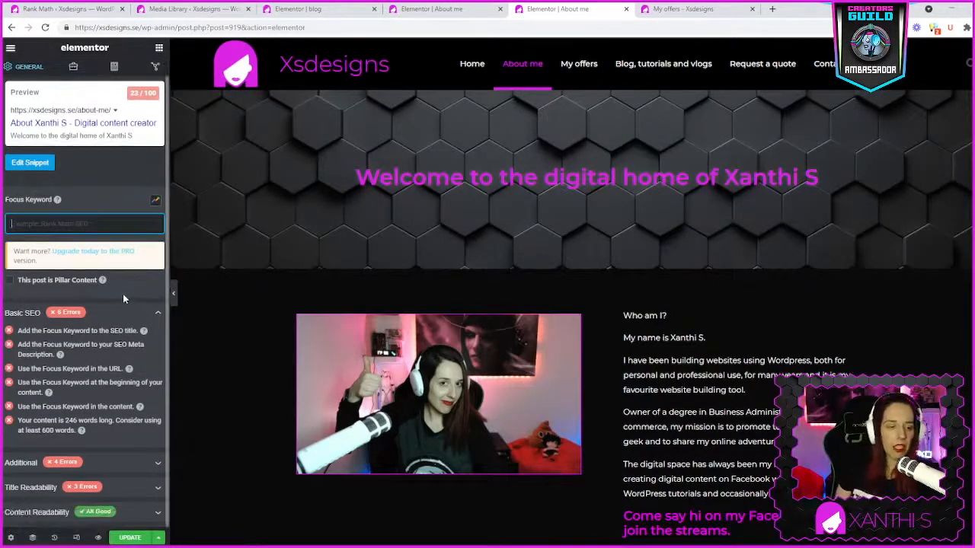
pyautogui.scroll(1, 123, 294)
pyautogui.scroll(-2, 228, 236)
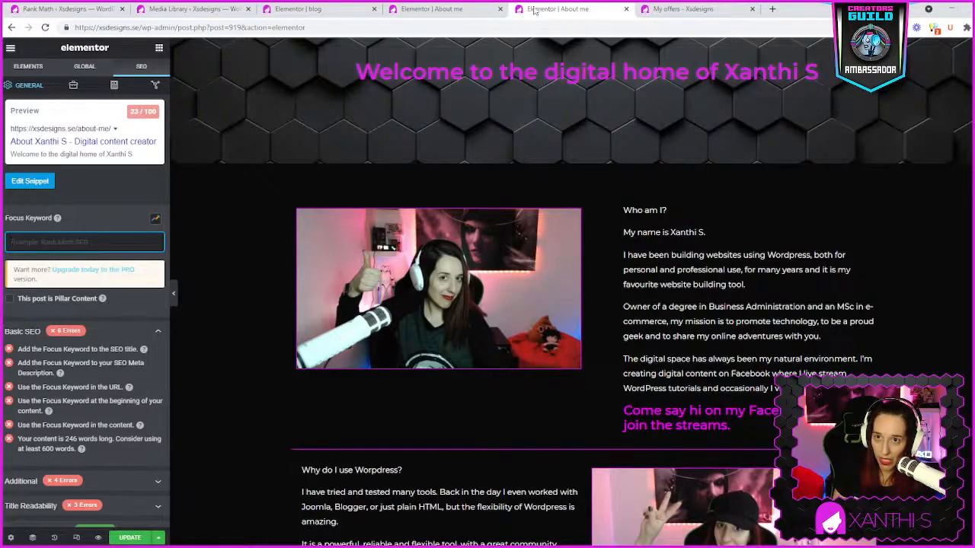
# - View the My offers page and the blog archive template, and return to the About me page editor showing the widget list
pyautogui.click(449, 10)
pyautogui.click(674, 9)
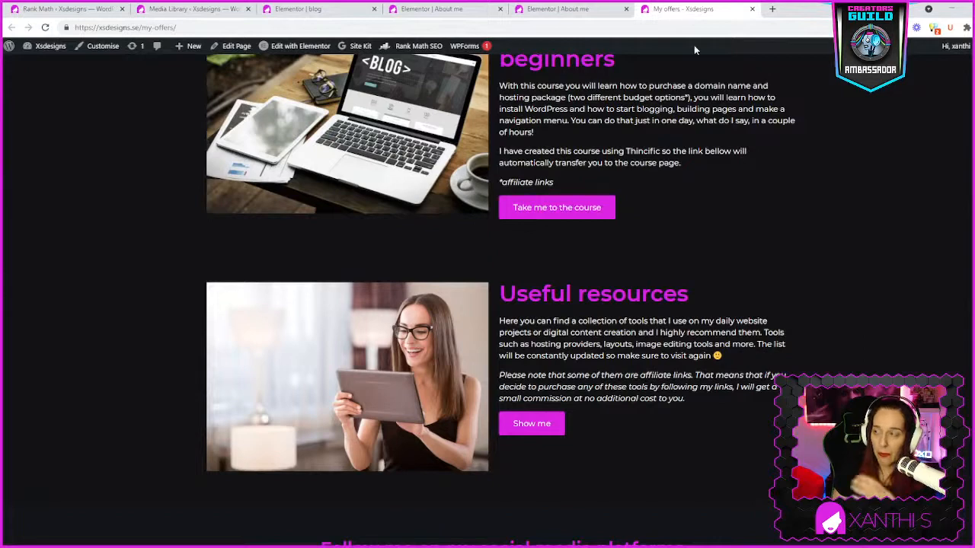
pyautogui.click(316, 9)
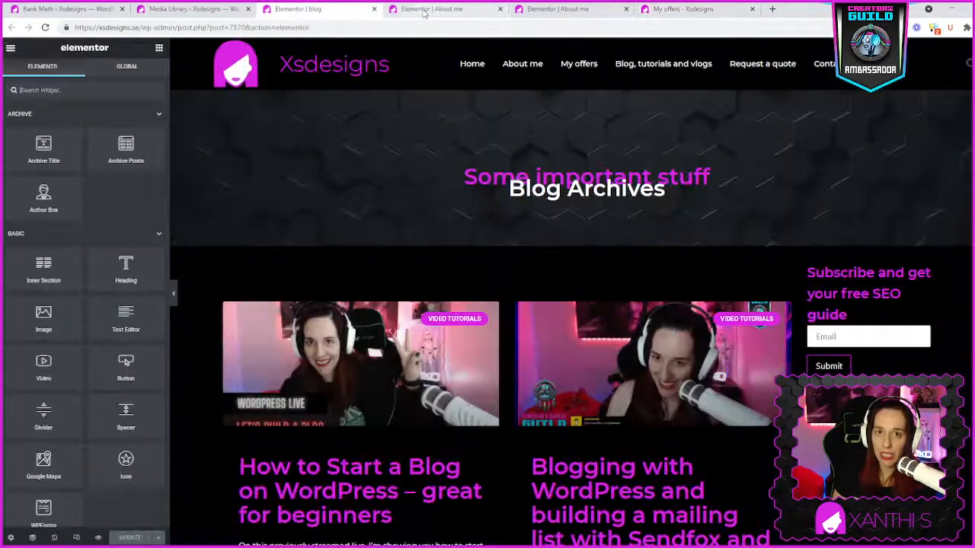
pyautogui.click(423, 10)
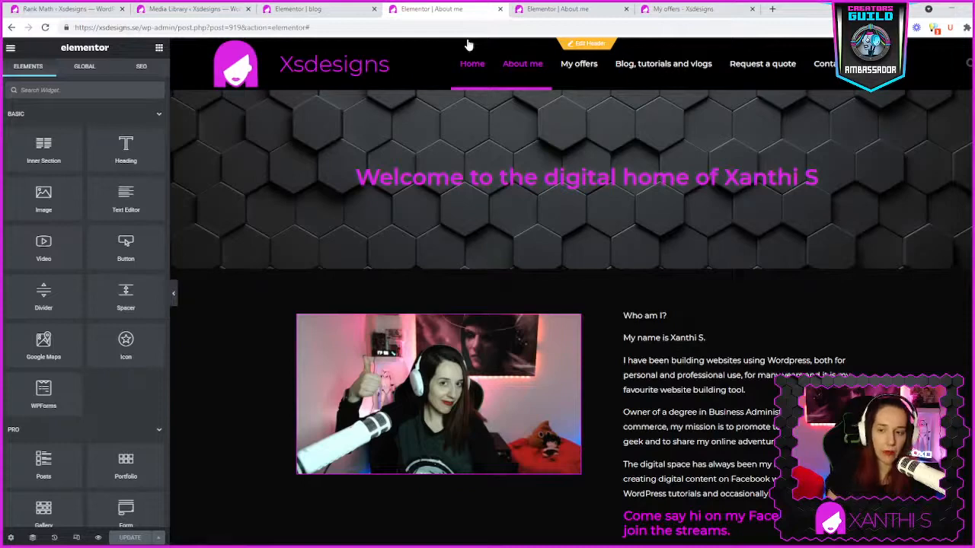
# - Select the About me page's welcome heading and review the page's text sections, images and links
pyautogui.click(528, 184)
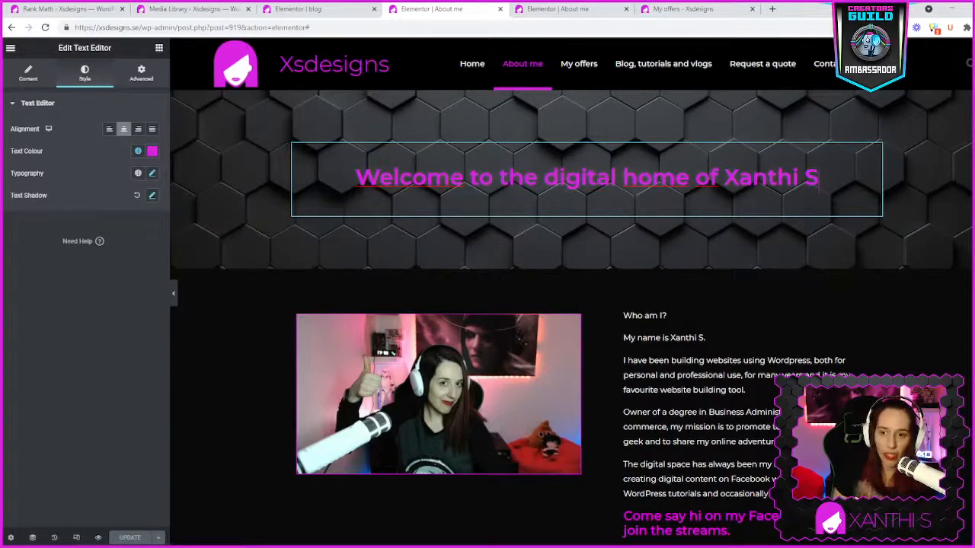
pyautogui.scroll(-1, 571, 343)
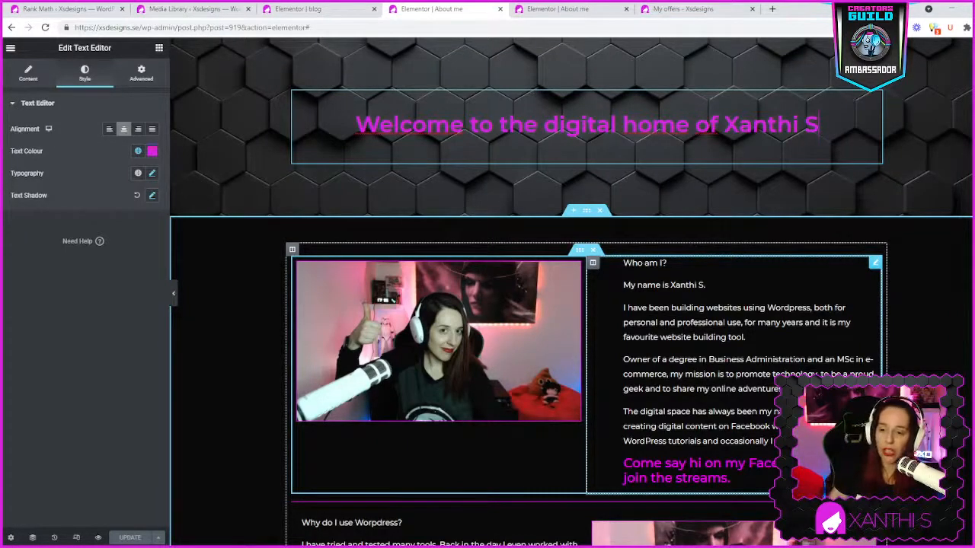
pyautogui.scroll(-2, 597, 402)
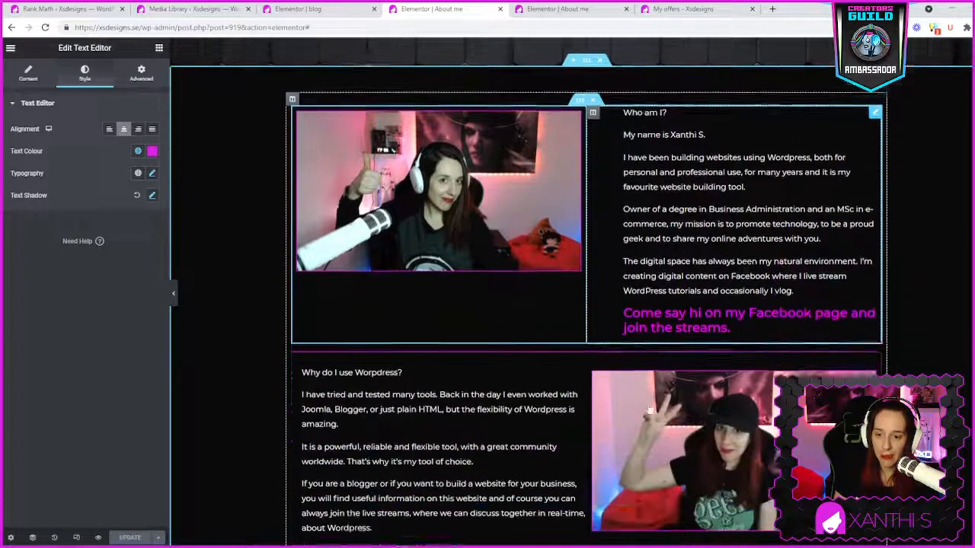
pyautogui.scroll(-2, 536, 492)
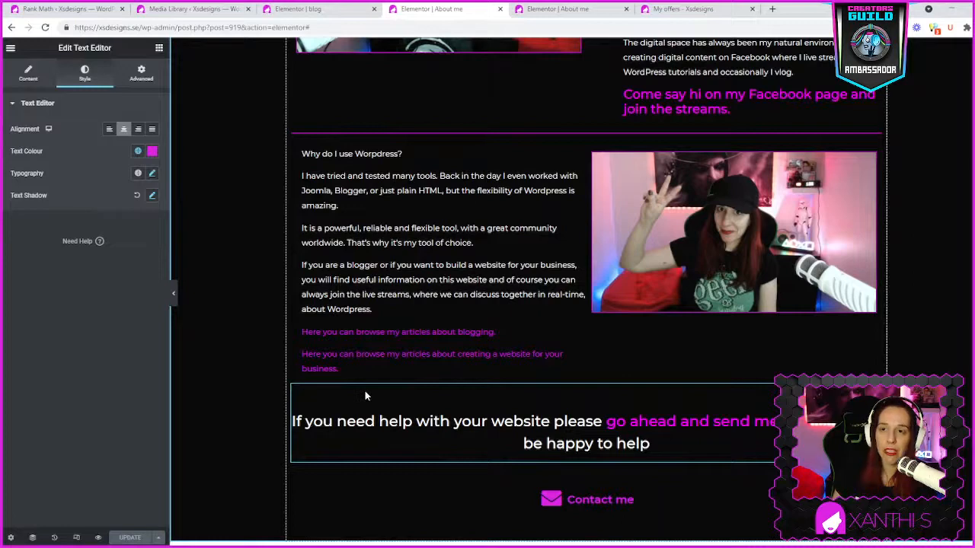
pyautogui.scroll(2, 364, 397)
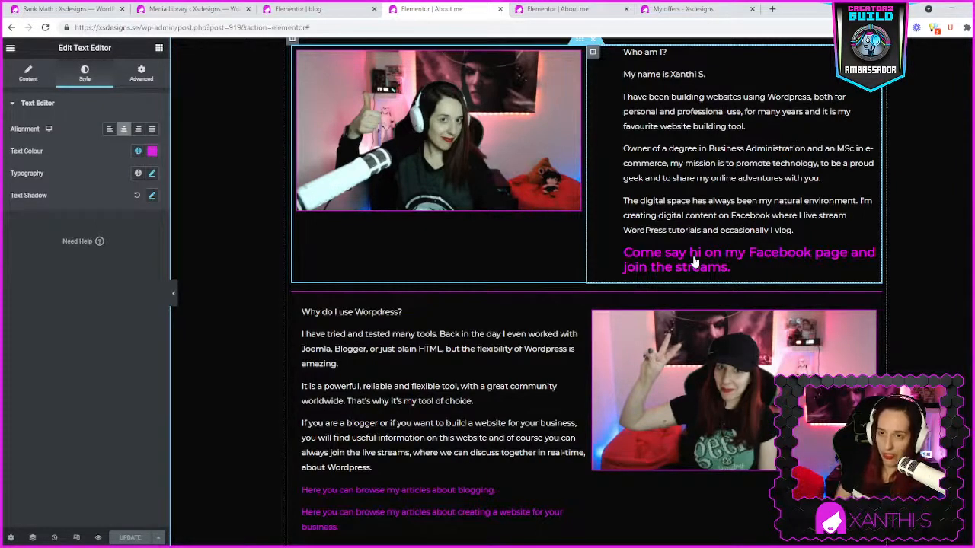
pyautogui.scroll(1, 677, 272)
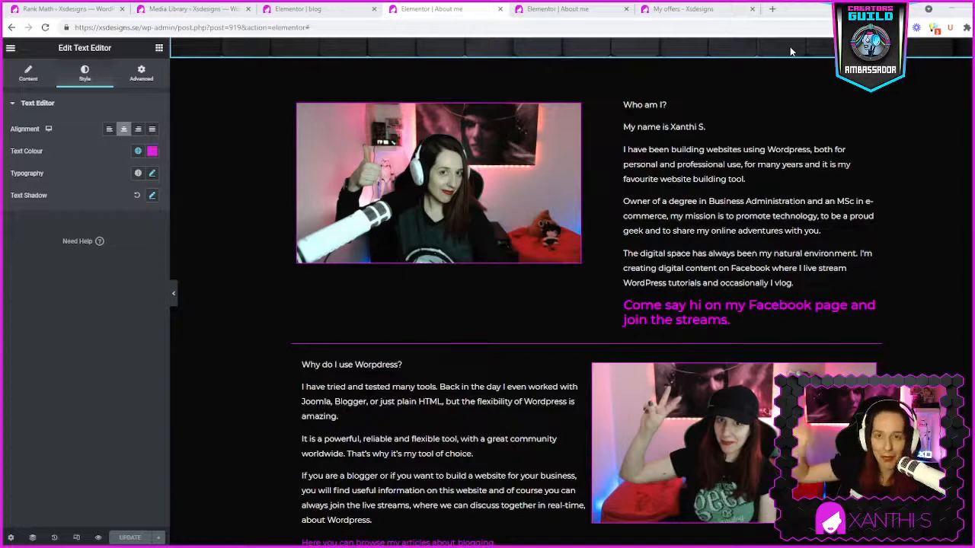
# - Search Google for "eat seo" in a new browser tab and open the Semrush article on EAT and YMYL
pyautogui.click(773, 9)
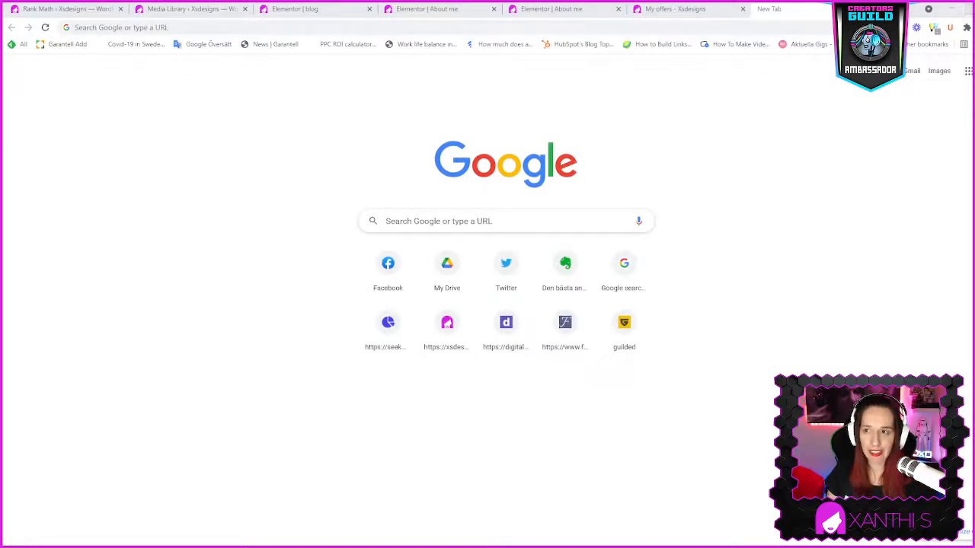
pyautogui.click(570, 29)
pyautogui.write('eat seo')
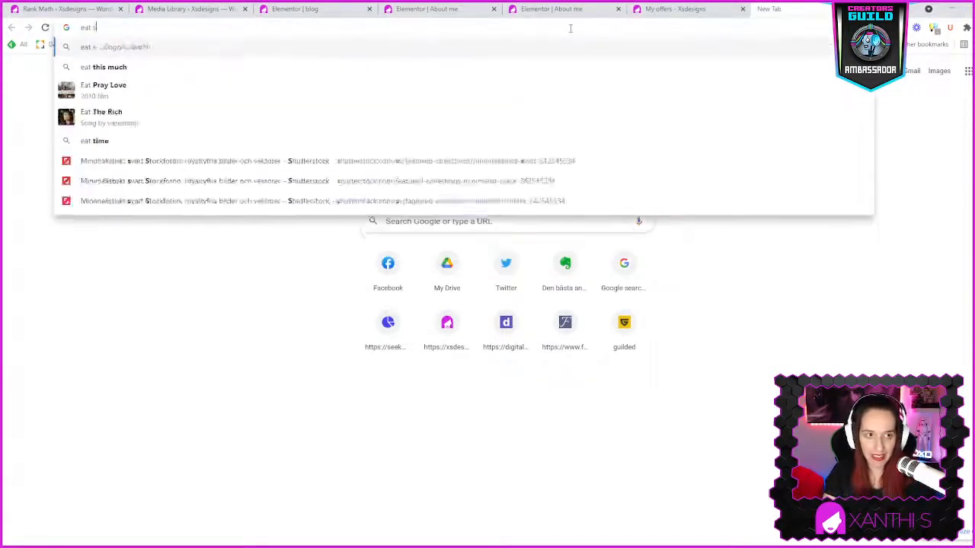
pyautogui.press('Return')
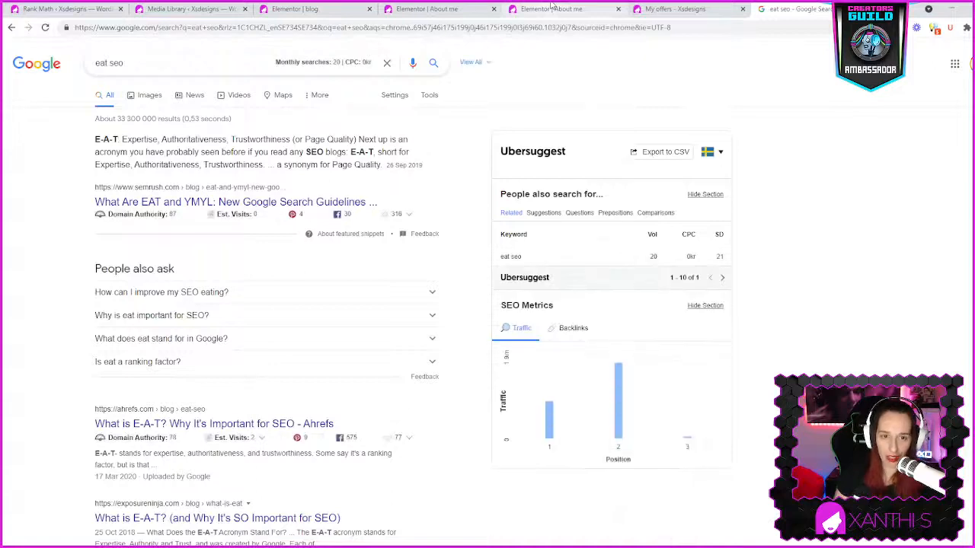
pyautogui.click(190, 205)
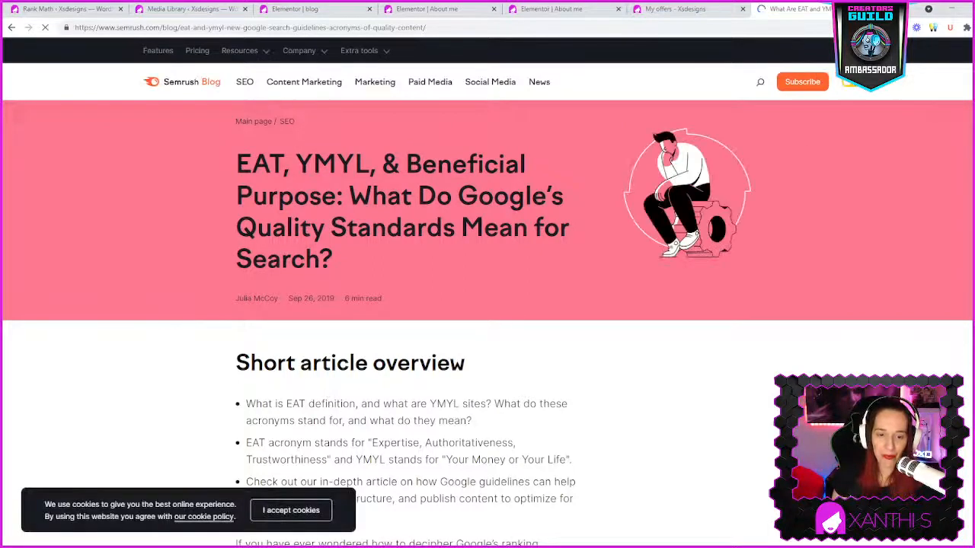
# - Accept the cookies on the Semrush article and read its overview of the EAT and YMYL guidelines
pyautogui.scroll(-1, 342, 499)
pyautogui.scroll(-5, 342, 499)
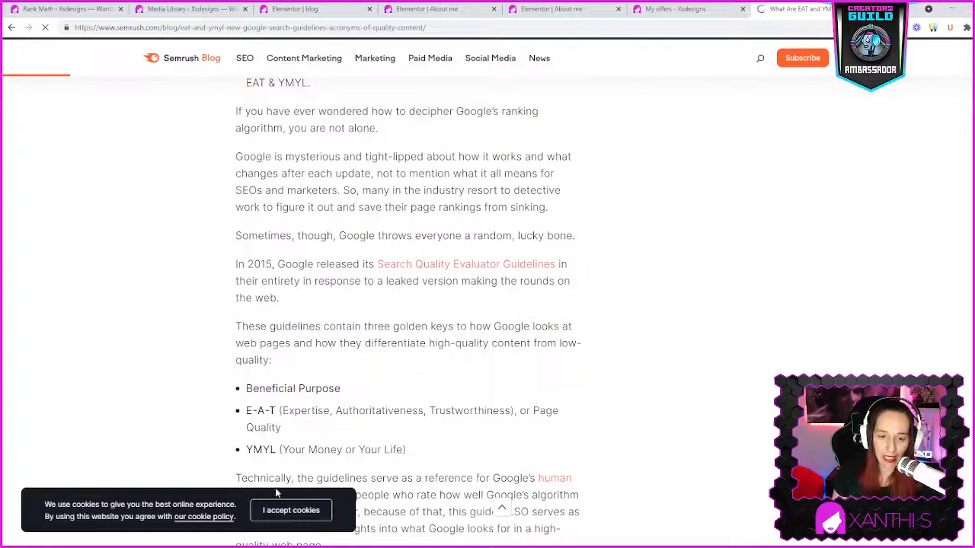
pyautogui.click(301, 514)
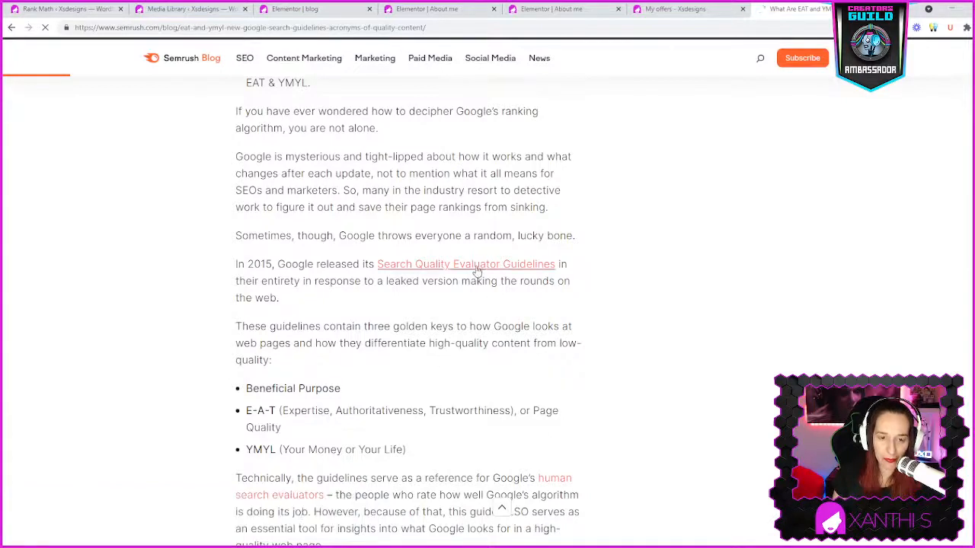
pyautogui.scroll(3, 480, 297)
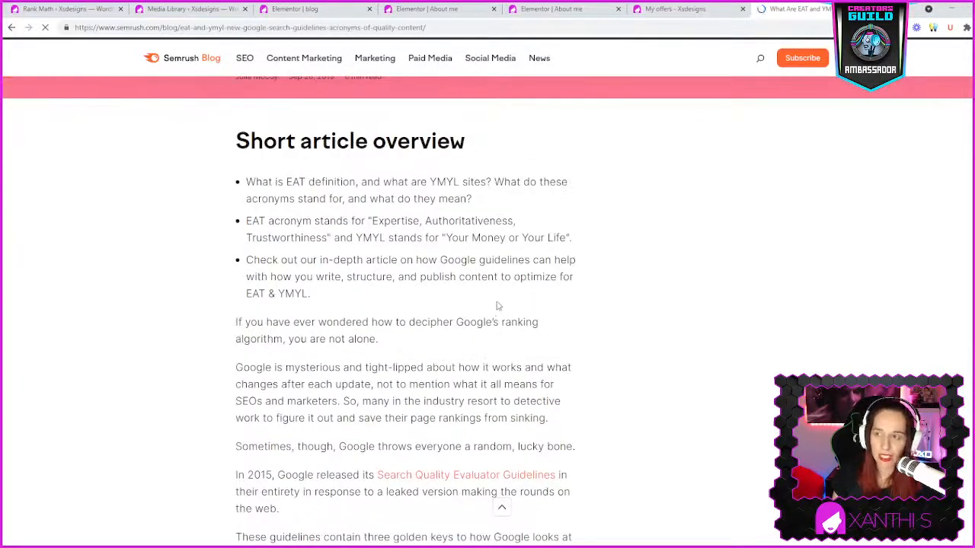